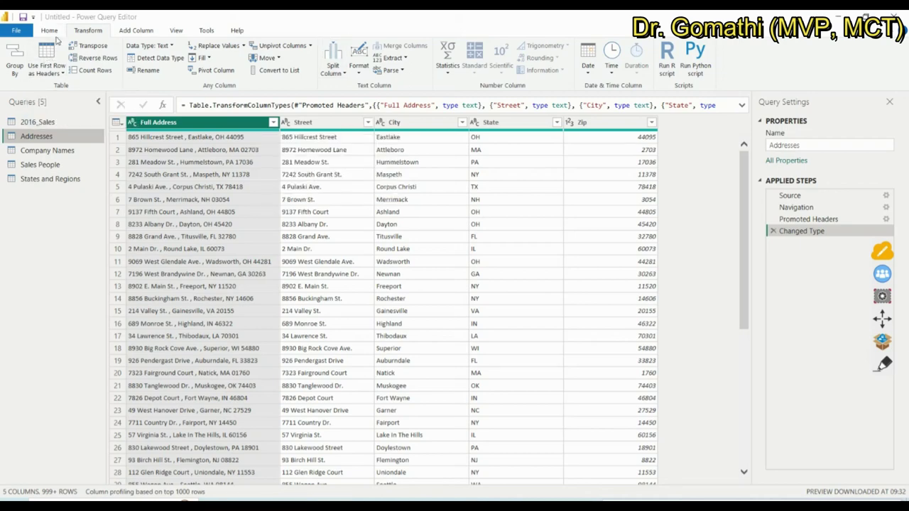
# Outline the Table, Any Column, Text Column and Number Column command groups with the annotation pen, and erase all markings
pyautogui.click(50, 32)
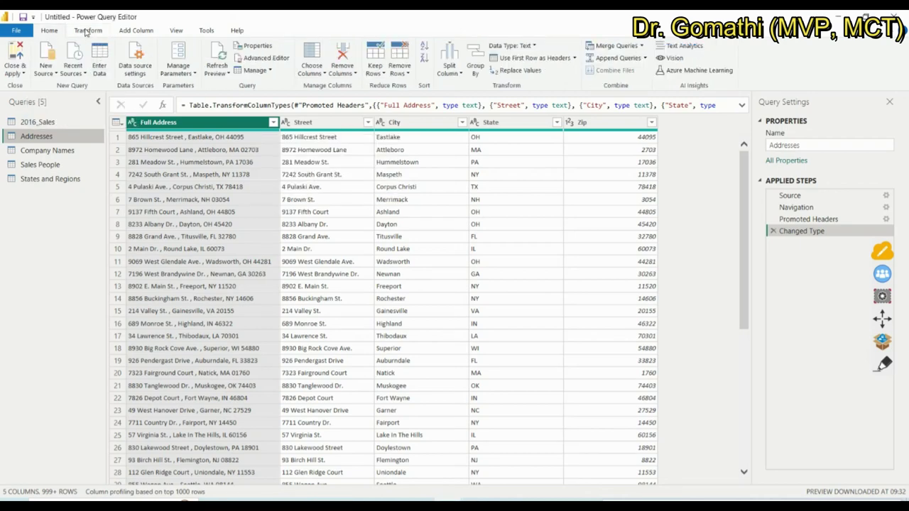
pyautogui.click(88, 30)
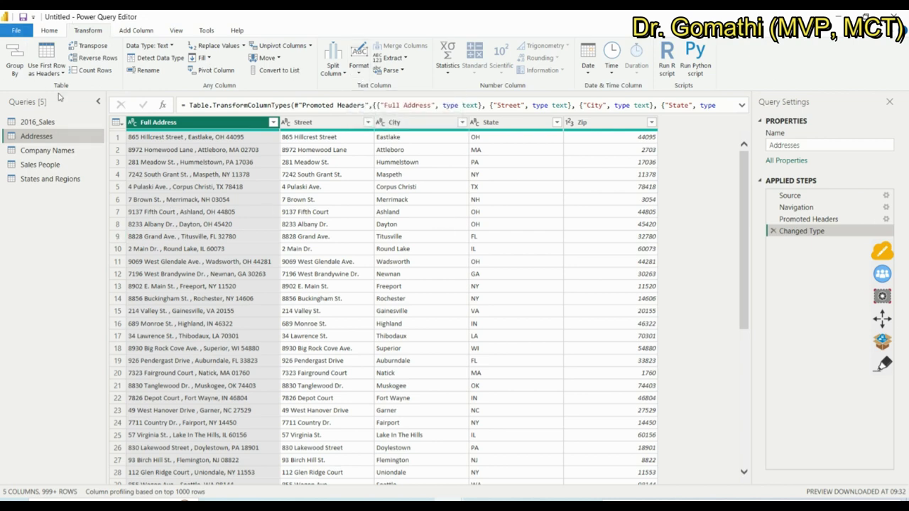
pyautogui.click(883, 364)
pyautogui.moveTo(2, 89)
pyautogui.mouseDown()
pyautogui.moveTo(87, 97)
pyautogui.moveTo(111, 90)
pyautogui.moveTo(122, 80)
pyautogui.moveTo(124, 44)
pyautogui.moveTo(107, 28)
pyautogui.moveTo(39, 32)
pyautogui.moveTo(7, 50)
pyautogui.moveTo(7, 84)
pyautogui.mouseUp()
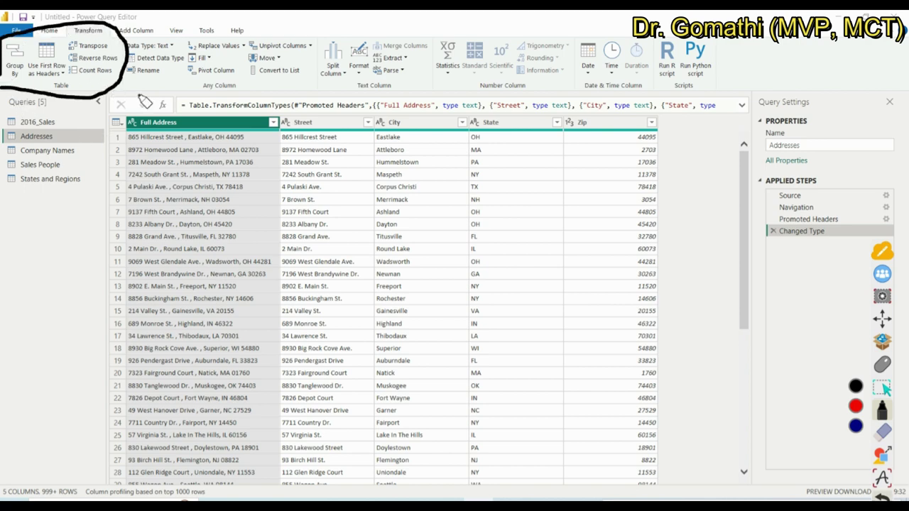
pyautogui.moveTo(142, 94)
pyautogui.mouseDown()
pyautogui.moveTo(117, 40)
pyautogui.moveTo(203, 29)
pyautogui.moveTo(322, 57)
pyautogui.moveTo(318, 91)
pyautogui.moveTo(121, 91)
pyautogui.mouseUp()
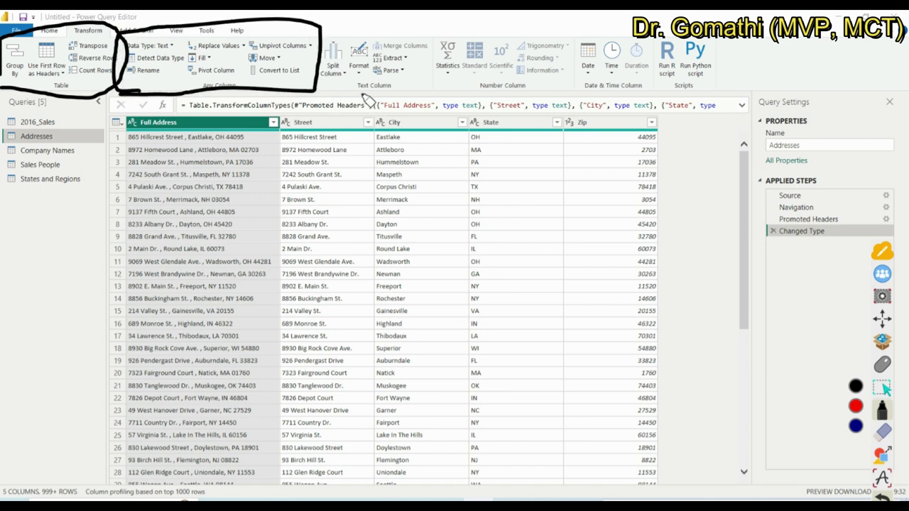
pyautogui.moveTo(362, 93)
pyautogui.mouseDown()
pyautogui.moveTo(316, 92)
pyautogui.moveTo(304, 72)
pyautogui.moveTo(306, 30)
pyautogui.moveTo(435, 17)
pyautogui.moveTo(433, 84)
pyautogui.moveTo(348, 93)
pyautogui.mouseUp()
pyautogui.moveTo(388, 69); pyautogui.dragTo(402, 100)
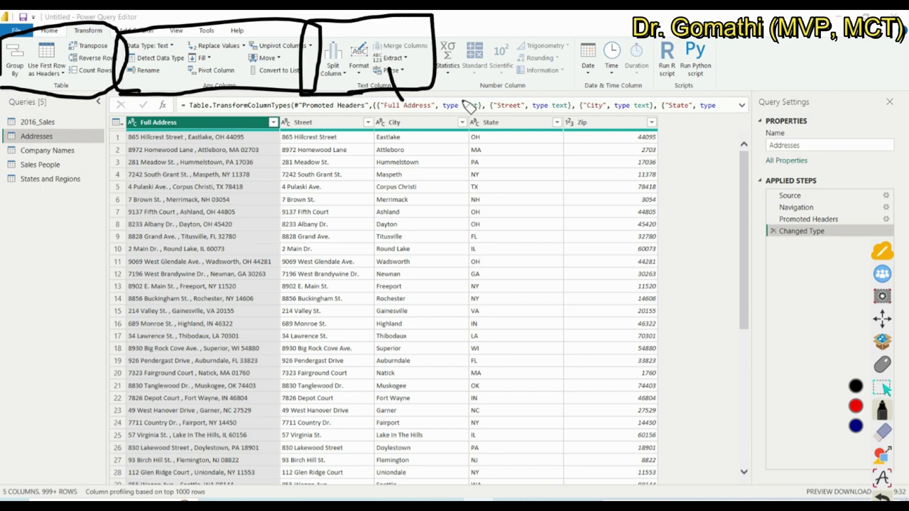
pyautogui.moveTo(465, 95)
pyautogui.mouseDown()
pyautogui.moveTo(421, 84)
pyautogui.moveTo(480, 21)
pyautogui.moveTo(566, 23)
pyautogui.moveTo(566, 94)
pyautogui.moveTo(465, 93)
pyautogui.mouseUp()
pyautogui.click(882, 431)
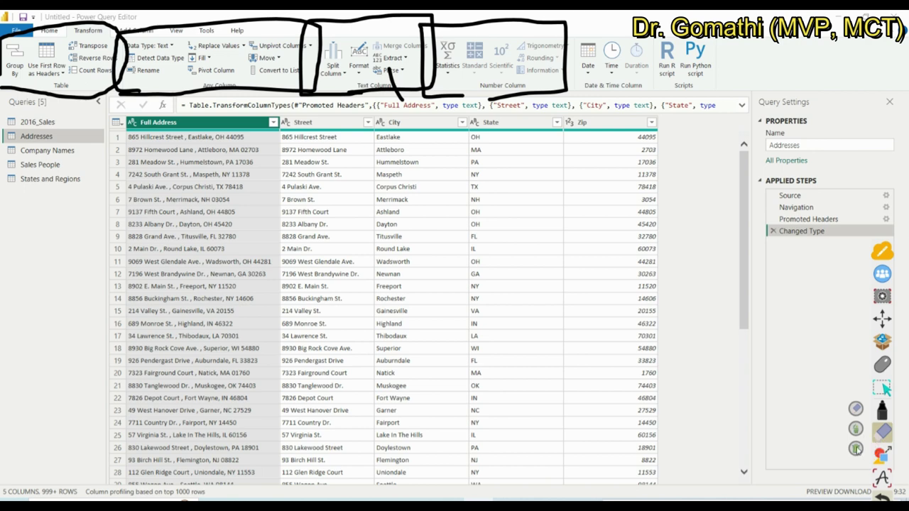
pyautogui.click(855, 449)
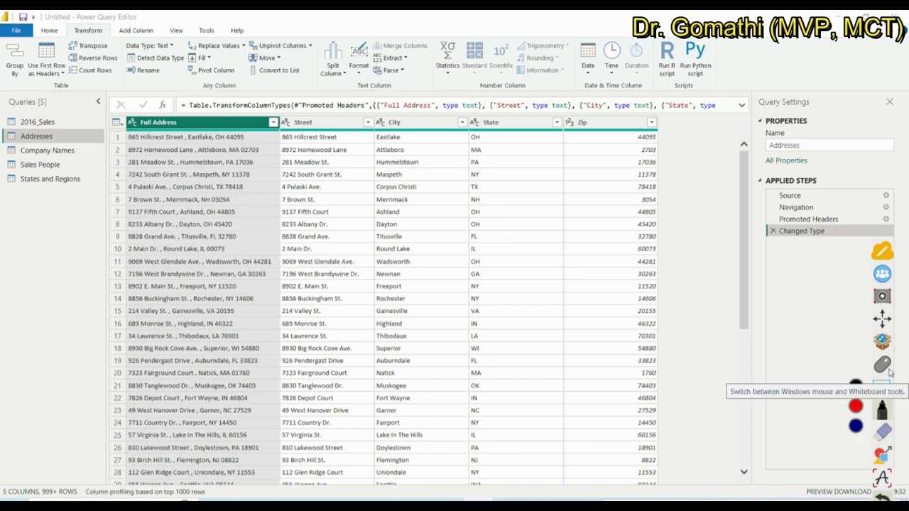
pyautogui.click(888, 371)
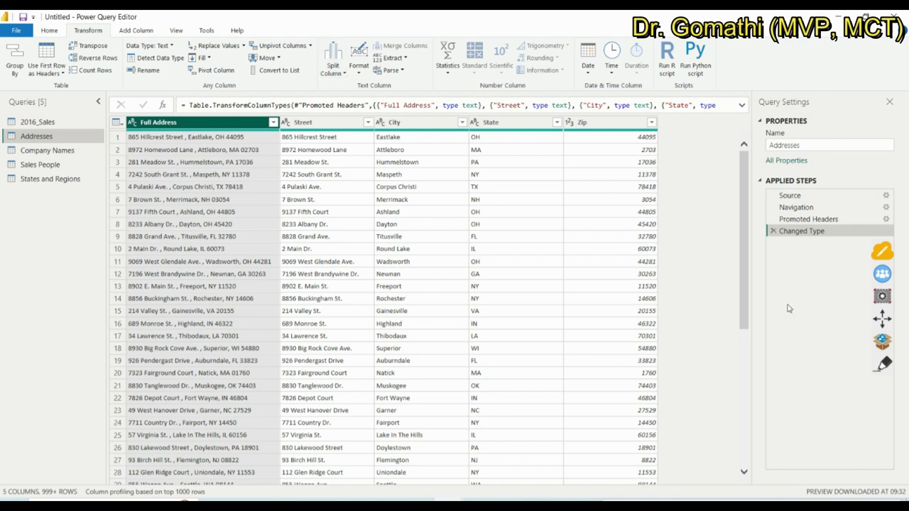
# Draw an arrow pointing up to the Split Column command with the annotation pen, and erase it
pyautogui.click(883, 364)
pyautogui.moveTo(338, 254); pyautogui.dragTo(335, 71)
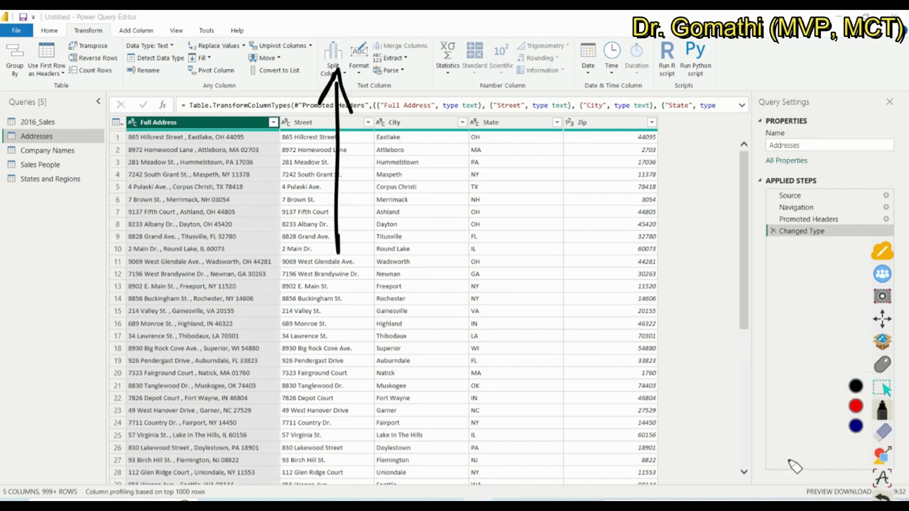
pyautogui.click(883, 430)
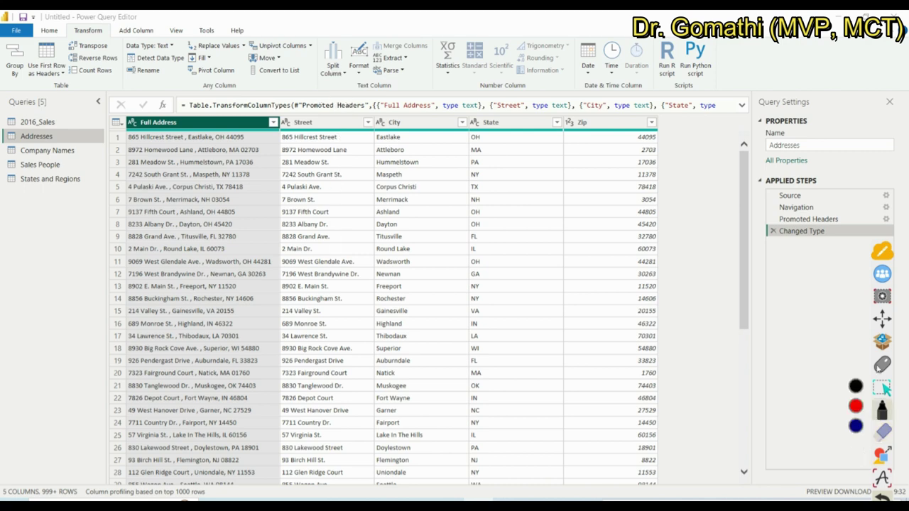
pyautogui.click(882, 387)
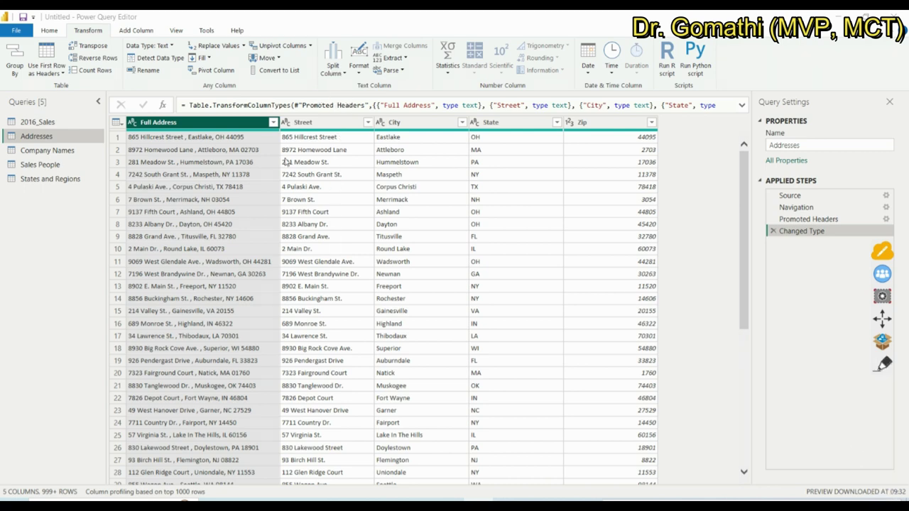
# Start splitting the Full Address column by delimiter
pyautogui.click(337, 71)
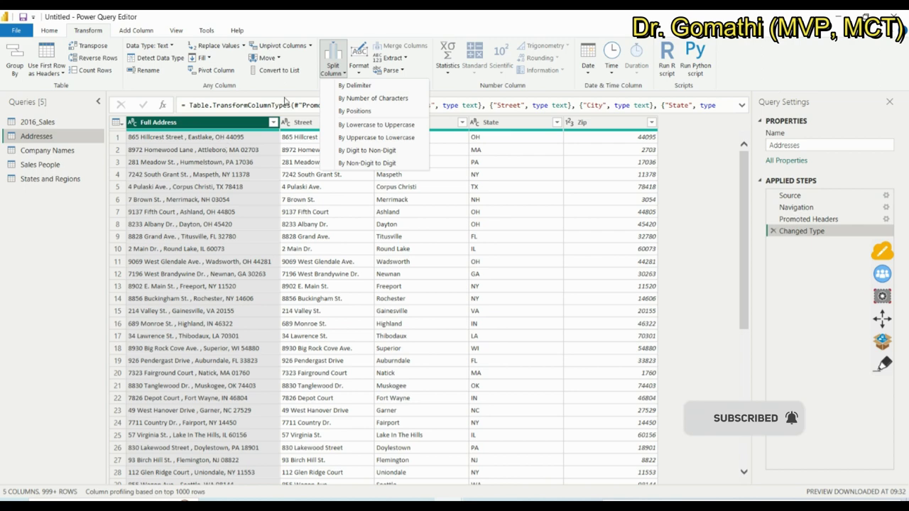
pyautogui.click(354, 87)
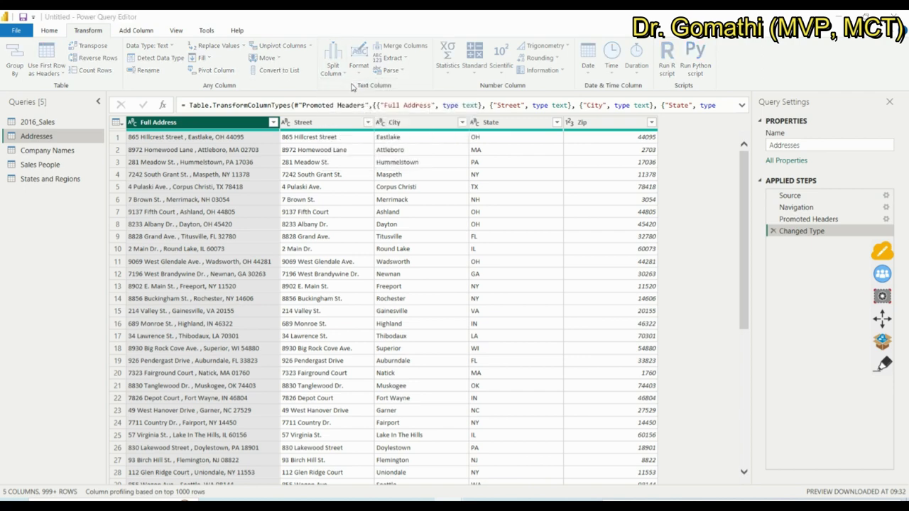
pyautogui.moveTo(419, 140); pyautogui.dragTo(428, 109)
# Draw a freehand frame around the Split Column by Delimiter dialog, and erase it
pyautogui.click(883, 364)
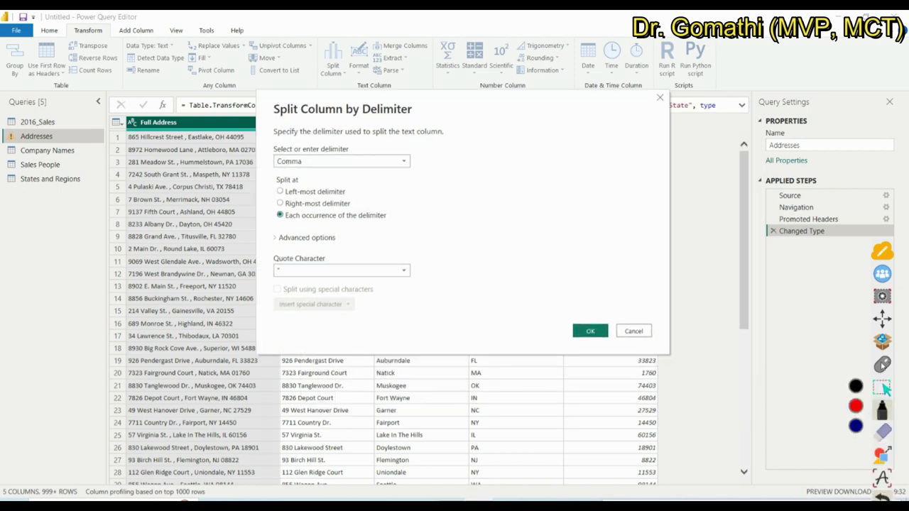
pyautogui.moveTo(440, 98)
pyautogui.mouseDown()
pyautogui.moveTo(253, 101)
pyautogui.moveTo(240, 302)
pyautogui.moveTo(251, 363)
pyautogui.moveTo(688, 365)
pyautogui.moveTo(702, 276)
pyautogui.moveTo(681, 110)
pyautogui.moveTo(320, 84)
pyautogui.mouseUp()
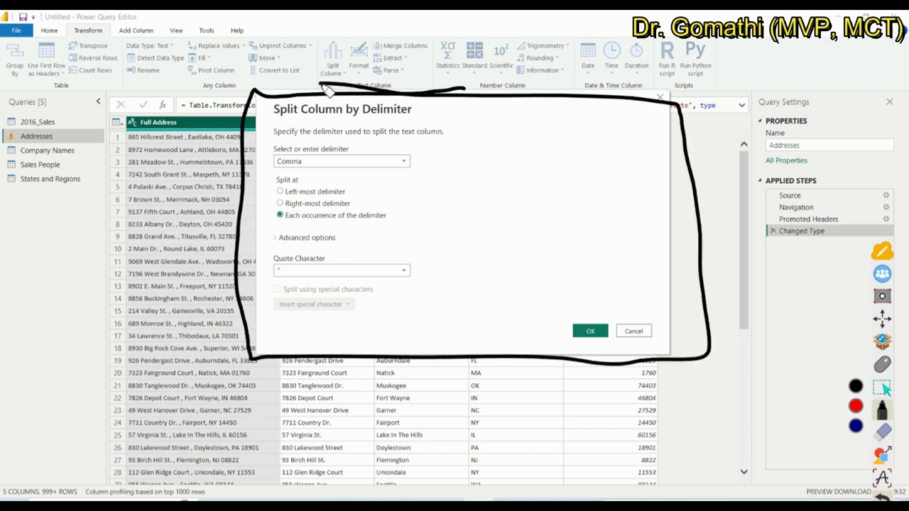
pyautogui.click(882, 454)
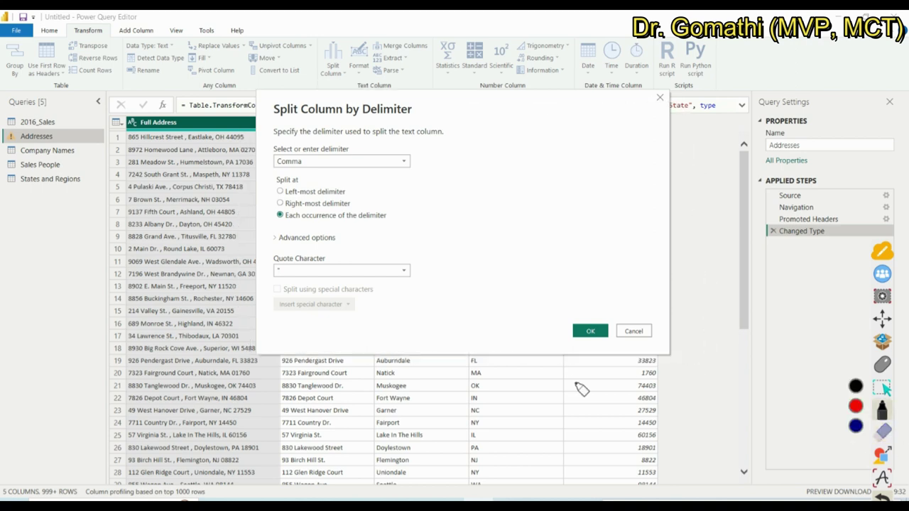
pyautogui.click(882, 387)
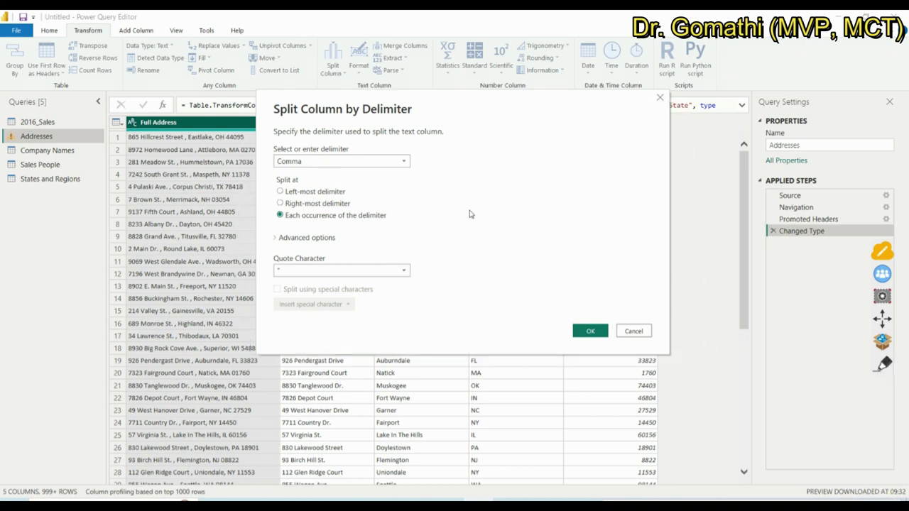
# Try a custom "/" delimiter for the split, and set the delimiter back to Comma
pyautogui.click(339, 163)
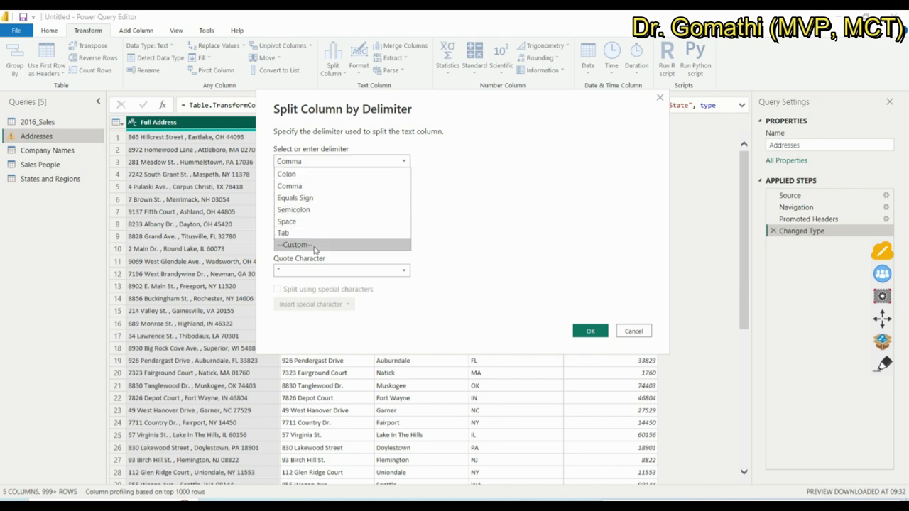
pyautogui.click(315, 244)
pyautogui.click(313, 176)
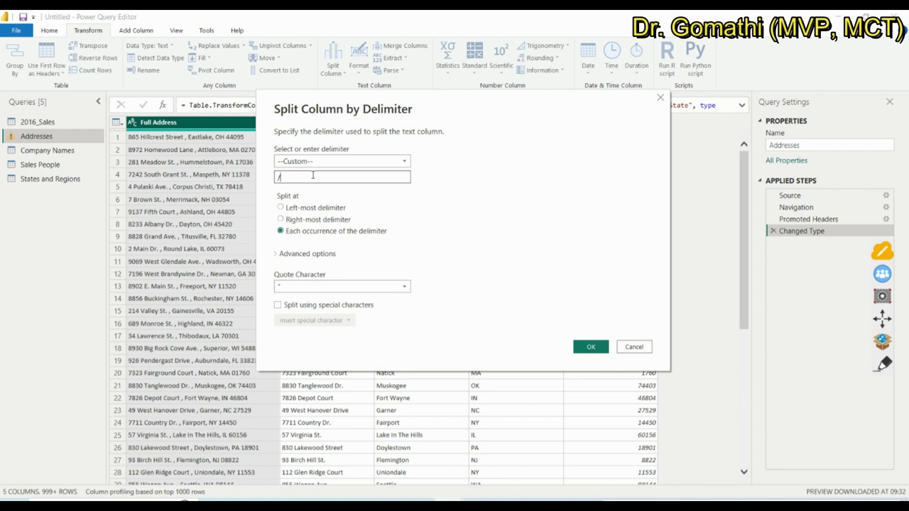
pyautogui.click(319, 162)
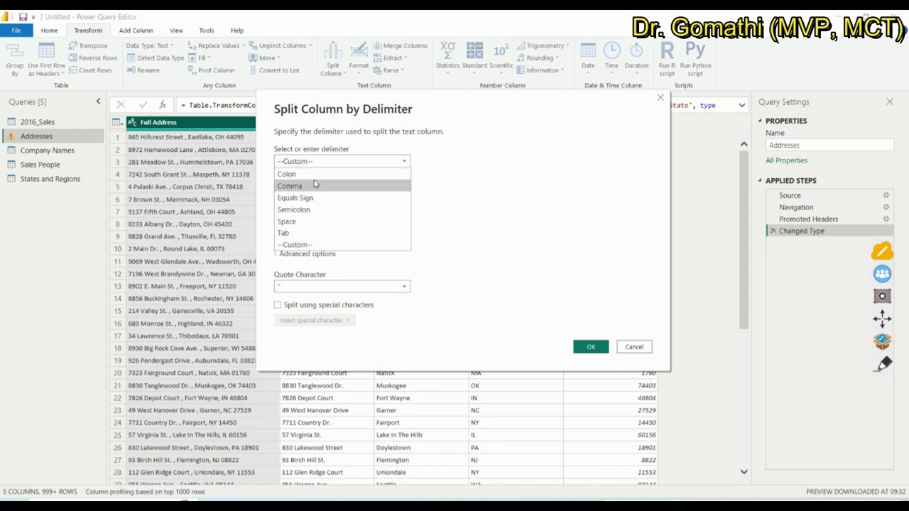
pyautogui.click(315, 183)
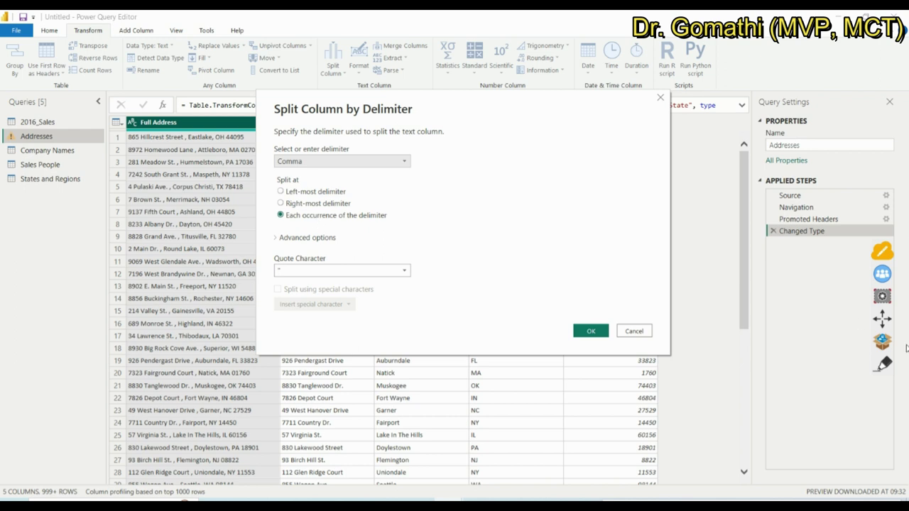
# Circle both commas in the first address, underline the each-occurrence and left-most delimiter options, and erase the markings
pyautogui.click(884, 364)
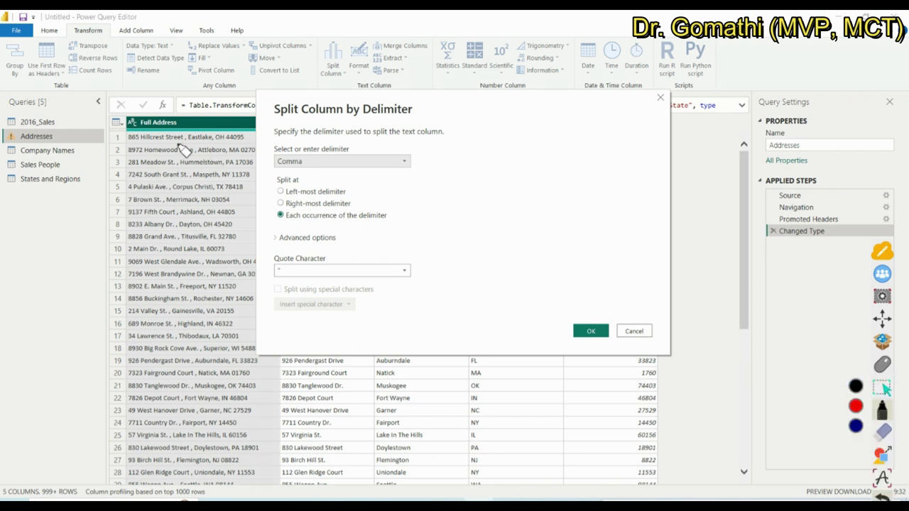
pyautogui.moveTo(166, 143); pyautogui.dragTo(219, 141)
pyautogui.moveTo(200, 131)
pyautogui.mouseDown()
pyautogui.moveTo(196, 153)
pyautogui.moveTo(221, 132)
pyautogui.moveTo(214, 147)
pyautogui.moveTo(226, 127)
pyautogui.mouseUp()
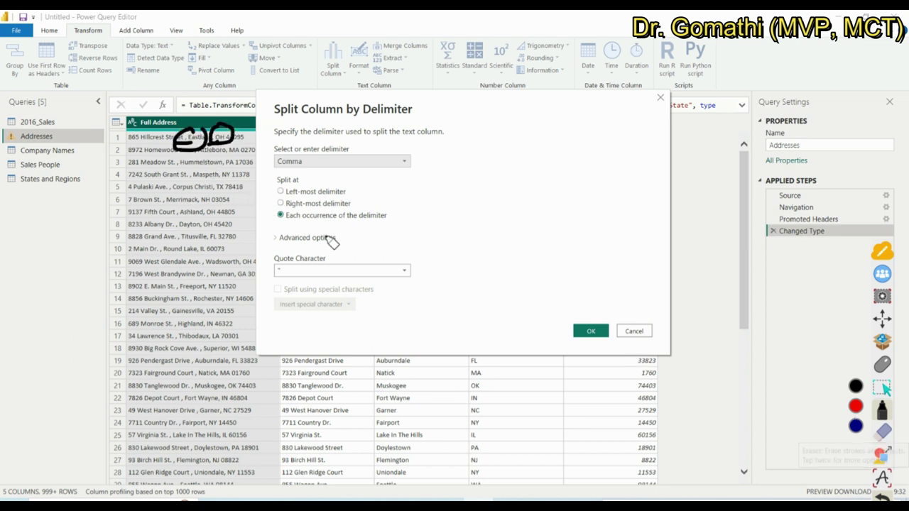
pyautogui.moveTo(279, 228); pyautogui.dragTo(395, 227)
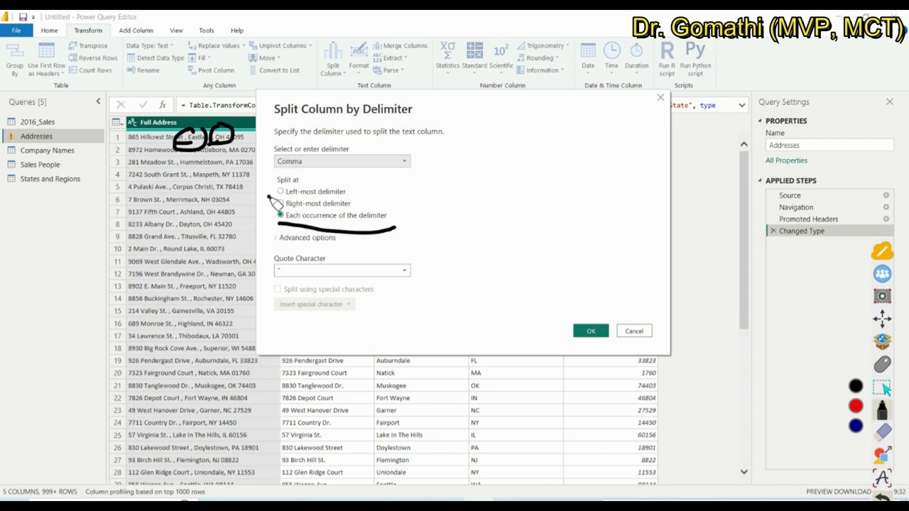
pyautogui.moveTo(270, 199); pyautogui.dragTo(345, 203)
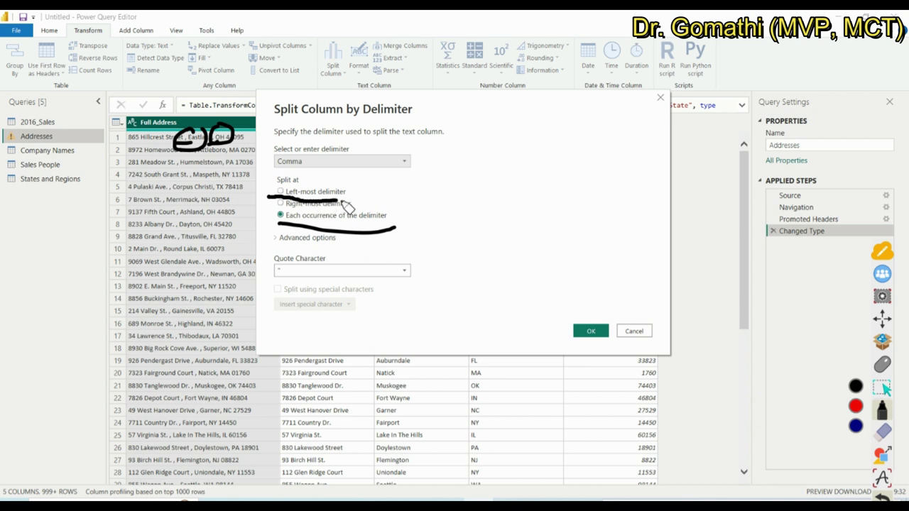
pyautogui.click(881, 433)
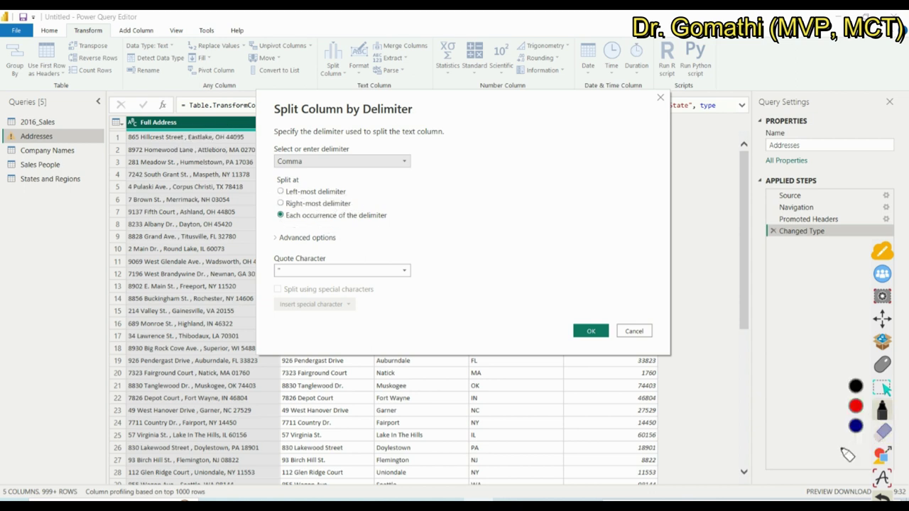
# Outline the address parts before and after the left-most comma in the first rows, and erase the outlines
pyautogui.moveTo(182, 130)
pyautogui.mouseDown()
pyautogui.moveTo(180, 146)
pyautogui.moveTo(183, 128)
pyautogui.moveTo(140, 128)
pyautogui.mouseUp()
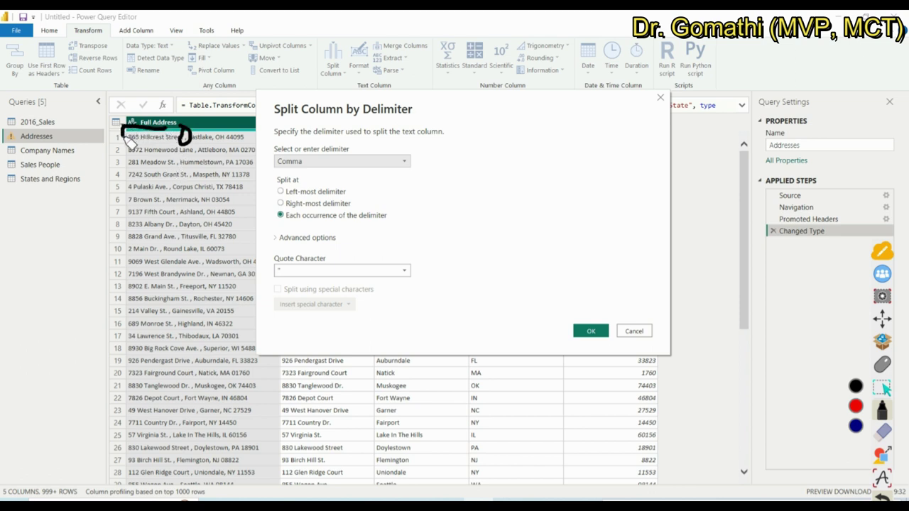
pyautogui.moveTo(168, 131)
pyautogui.mouseDown()
pyautogui.moveTo(129, 133)
pyautogui.moveTo(122, 152)
pyautogui.moveTo(174, 151)
pyautogui.moveTo(189, 140)
pyautogui.moveTo(142, 128)
pyautogui.mouseUp()
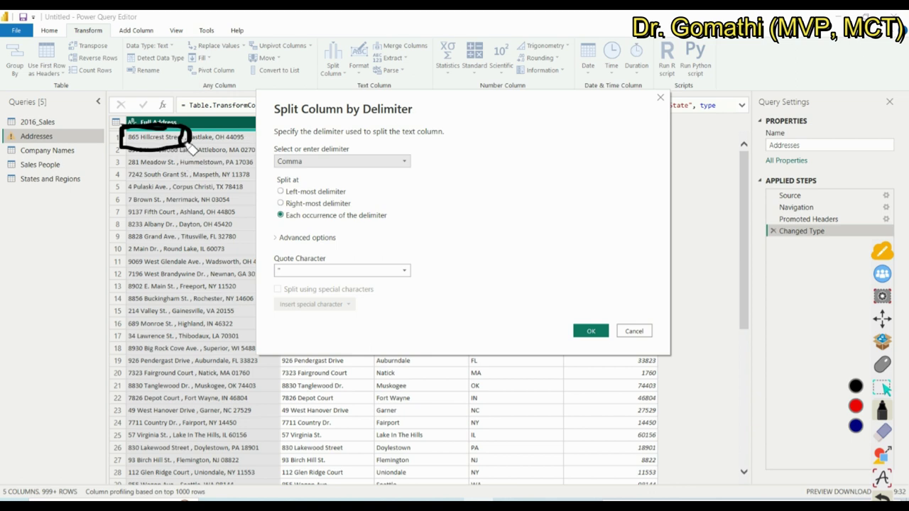
pyautogui.moveTo(190, 142)
pyautogui.mouseDown()
pyautogui.moveTo(149, 151)
pyautogui.moveTo(125, 182)
pyautogui.moveTo(192, 184)
pyautogui.moveTo(193, 170)
pyautogui.moveTo(176, 160)
pyautogui.moveTo(197, 159)
pyautogui.moveTo(216, 117)
pyautogui.moveTo(186, 136)
pyautogui.moveTo(189, 165)
pyautogui.moveTo(210, 187)
pyautogui.moveTo(260, 183)
pyautogui.moveTo(261, 135)
pyautogui.moveTo(187, 118)
pyautogui.mouseUp()
pyautogui.click(880, 431)
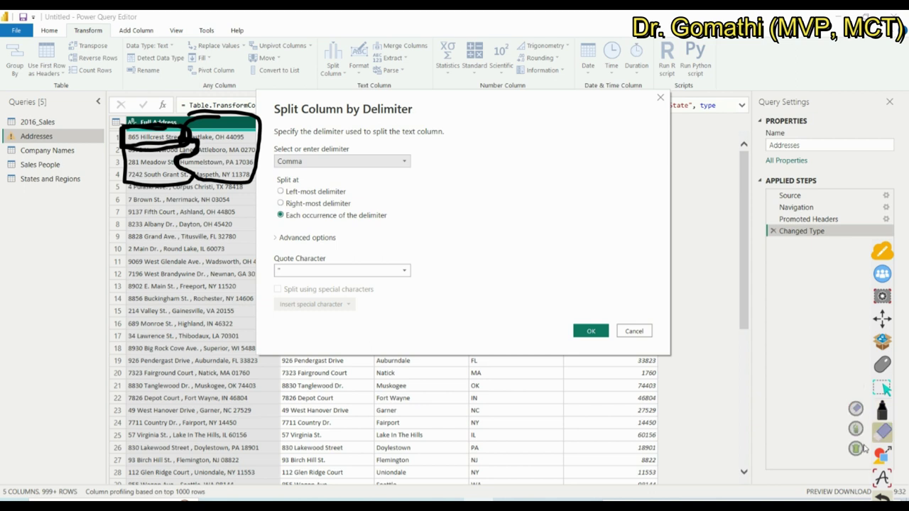
pyautogui.click(856, 449)
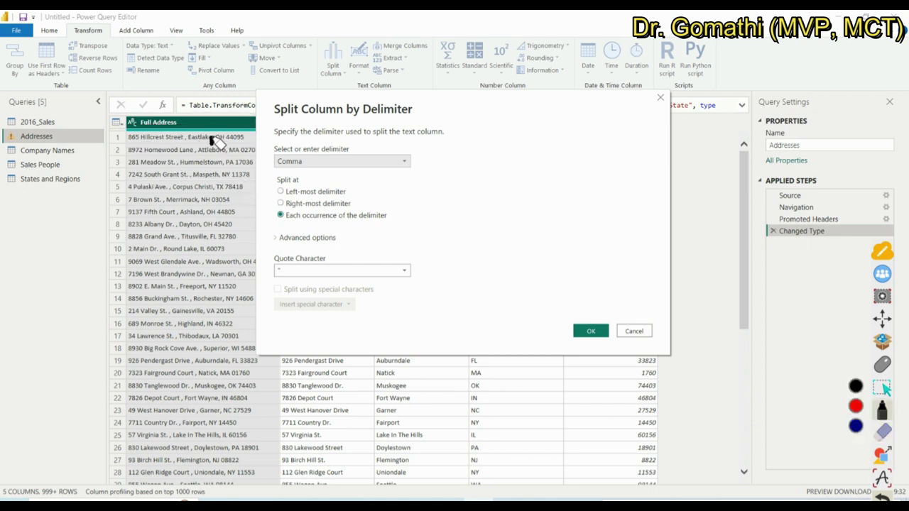
# Outline the address parts on either side of the right-most comma in the first two rows, and erase the outlines
pyautogui.moveTo(211, 143)
pyautogui.mouseDown()
pyautogui.moveTo(250, 129)
pyautogui.moveTo(252, 139)
pyautogui.moveTo(213, 151)
pyautogui.moveTo(262, 152)
pyautogui.moveTo(262, 159)
pyautogui.moveTo(225, 158)
pyautogui.moveTo(171, 127)
pyautogui.moveTo(127, 127)
pyautogui.moveTo(123, 151)
pyautogui.moveTo(223, 161)
pyautogui.moveTo(213, 125)
pyautogui.mouseUp()
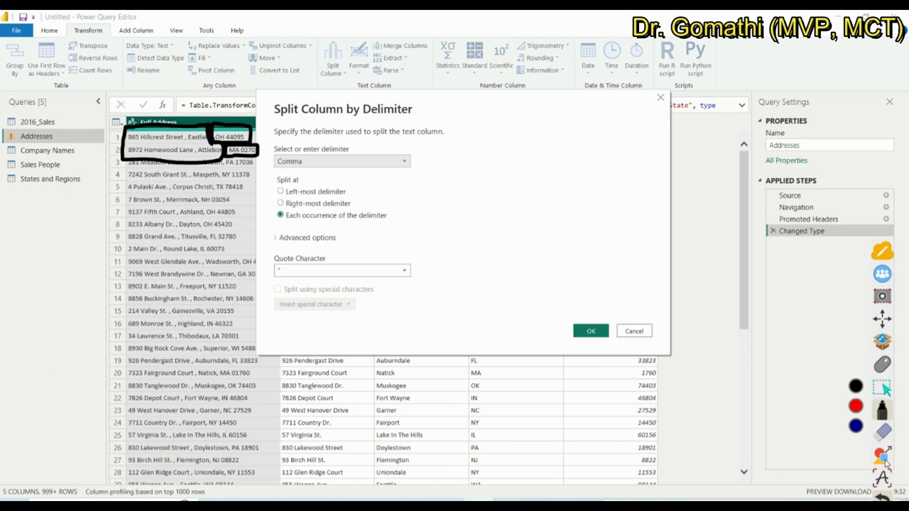
pyautogui.click(884, 431)
pyautogui.click(861, 450)
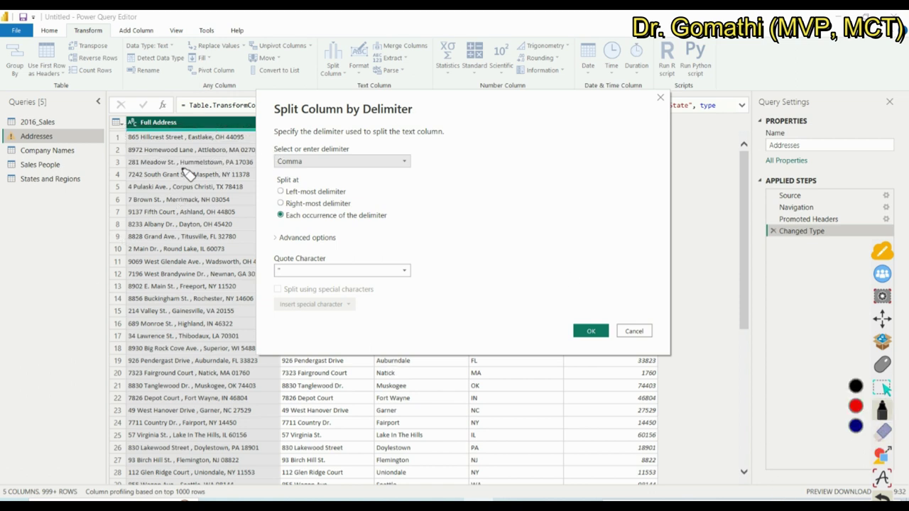
# Mark both commas and the address parts between them in the first row, erase the markings, and close the drawing tools
pyautogui.moveTo(190, 129)
pyautogui.mouseDown()
pyautogui.moveTo(184, 141)
pyautogui.moveTo(213, 145)
pyautogui.mouseUp()
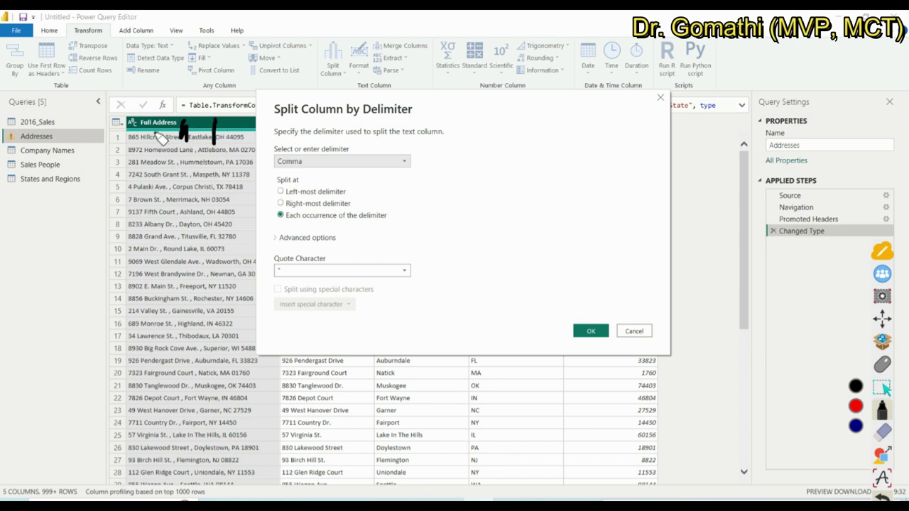
pyautogui.moveTo(142, 132)
pyautogui.mouseDown()
pyautogui.moveTo(174, 122)
pyautogui.moveTo(193, 133)
pyautogui.moveTo(226, 132)
pyautogui.moveTo(243, 117)
pyautogui.mouseUp()
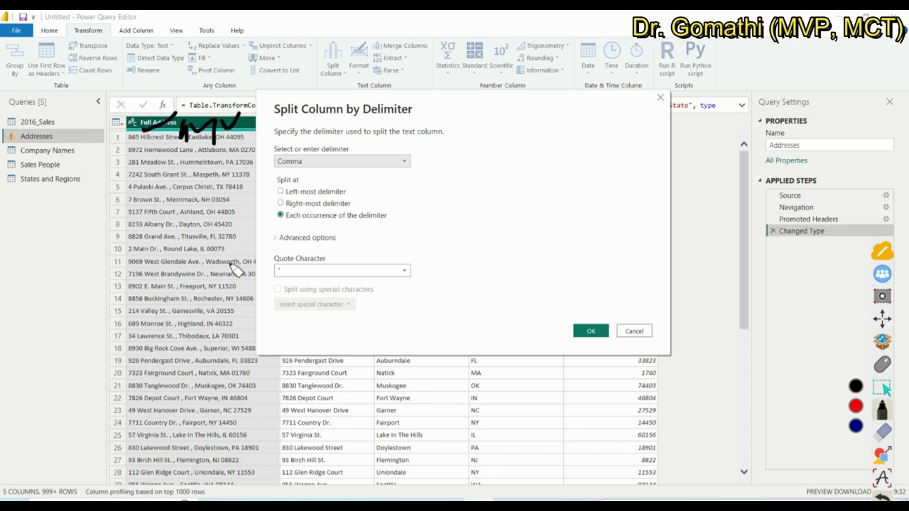
pyautogui.click(882, 431)
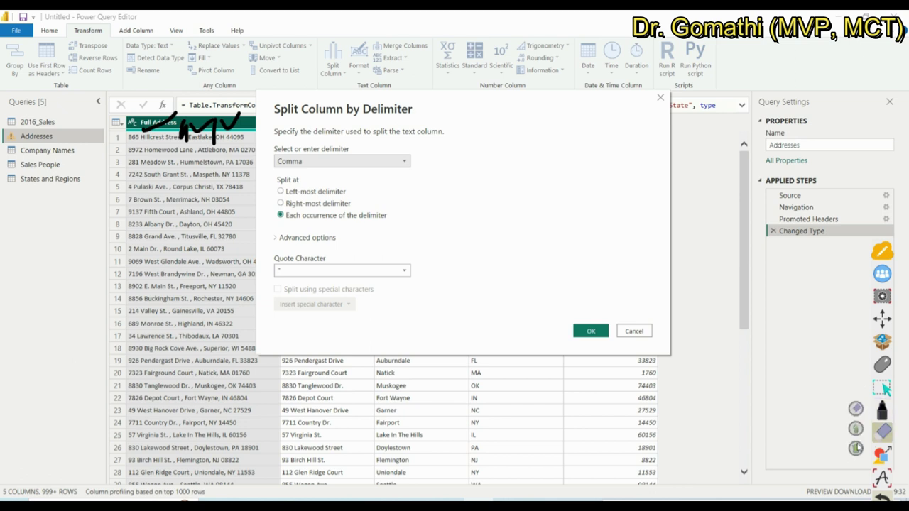
pyautogui.click(858, 447)
pyautogui.moveTo(307, 178)
pyautogui.mouseDown()
pyautogui.moveTo(265, 179)
pyautogui.moveTo(387, 234)
pyautogui.moveTo(320, 142)
pyautogui.mouseUp()
pyautogui.click(882, 431)
pyautogui.click(855, 454)
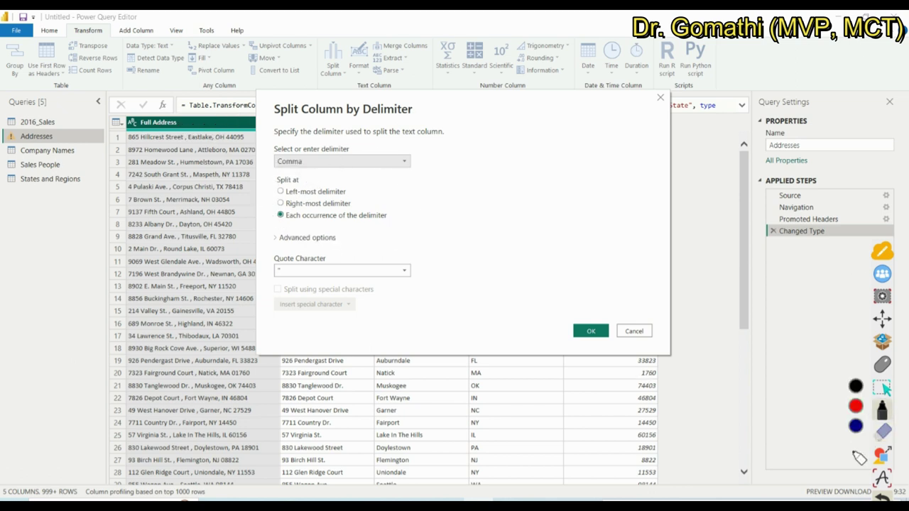
pyautogui.click(882, 362)
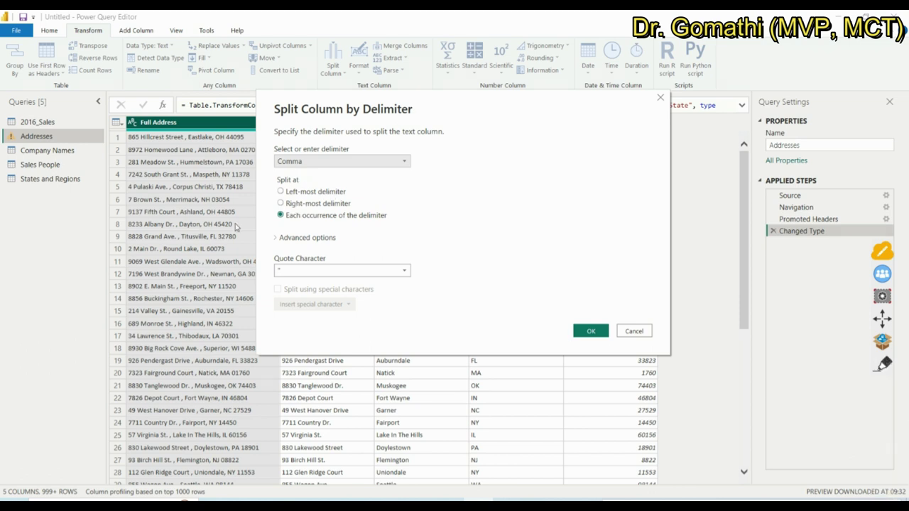
# Split the Full Address column at each comma with the quote character set to None, and check the resulting columns
pyautogui.click(278, 238)
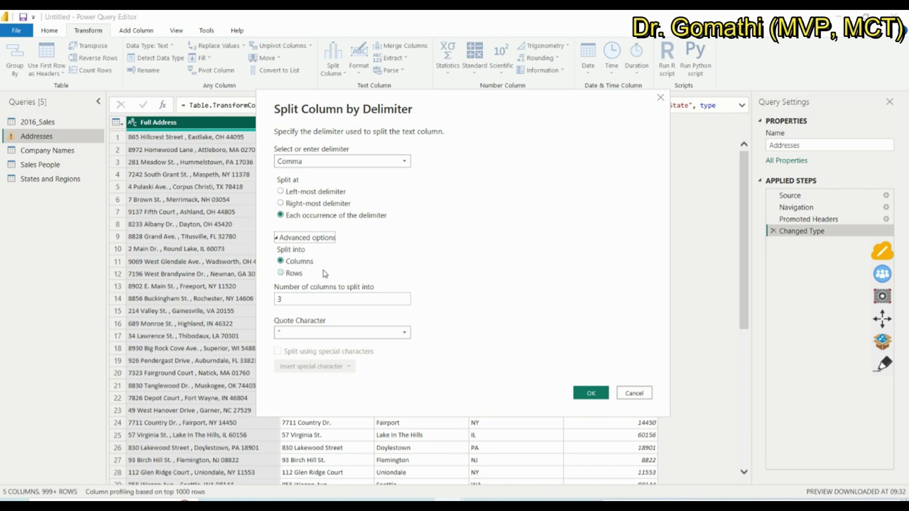
pyautogui.click(278, 237)
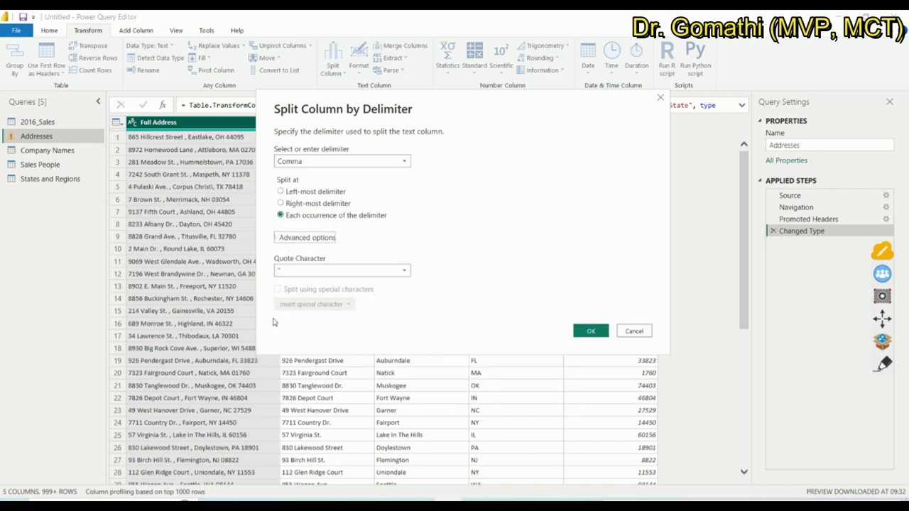
pyautogui.click(351, 271)
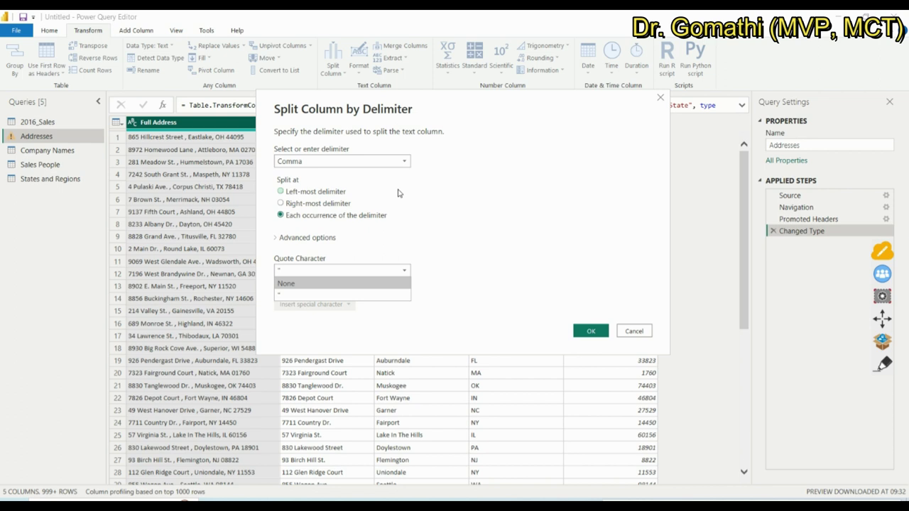
pyautogui.click(326, 295)
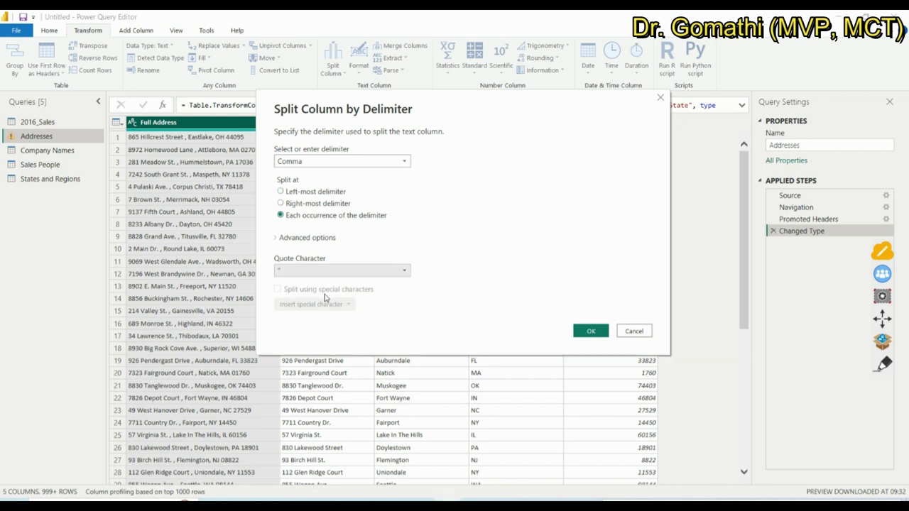
pyautogui.click(334, 273)
pyautogui.click(332, 282)
pyautogui.moveTo(507, 116); pyautogui.dragTo(560, 135)
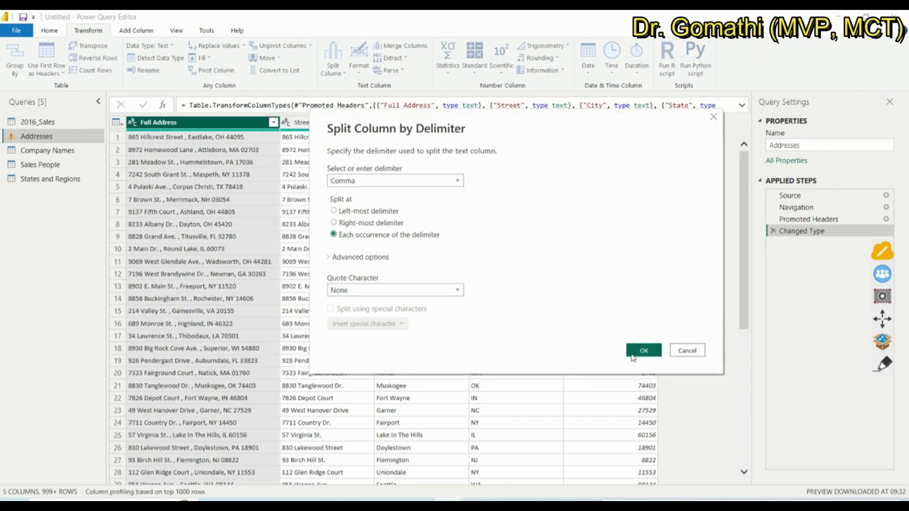
pyautogui.click(631, 352)
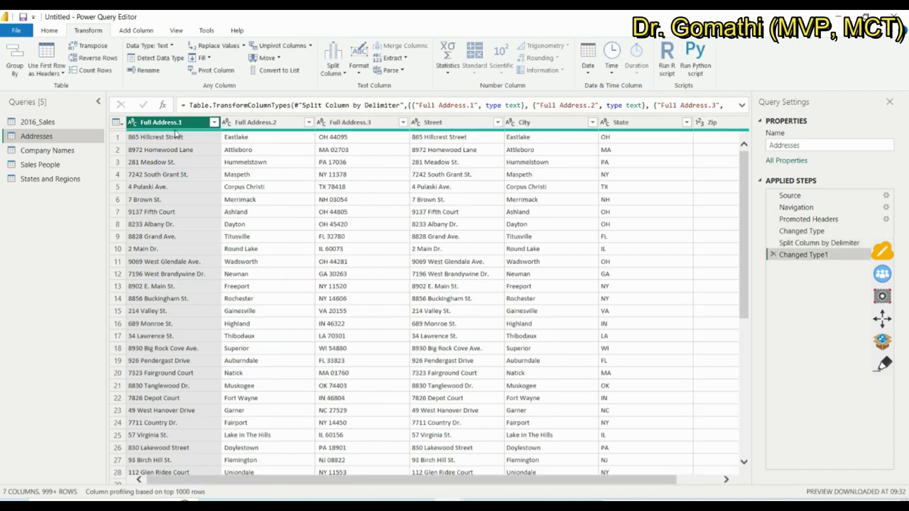
pyautogui.click(298, 126)
pyautogui.click(337, 127)
pyautogui.click(167, 124)
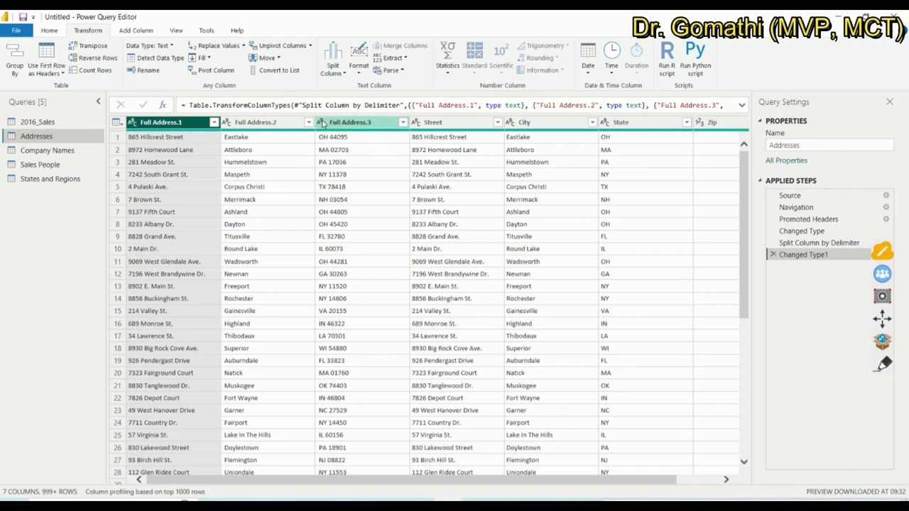
pyautogui.moveTo(324, 135)
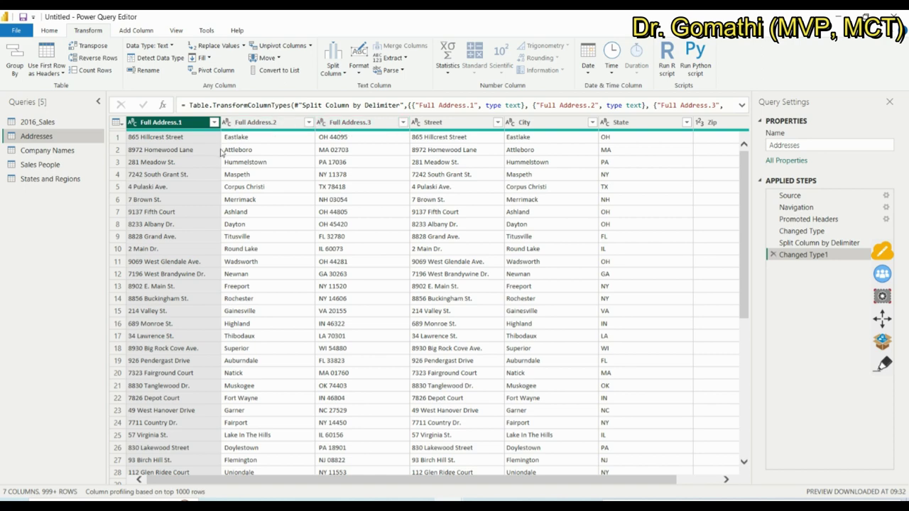
# Split the Full Address.3 column at each space, and check the resulting state and ZIP columns
pyautogui.click(343, 124)
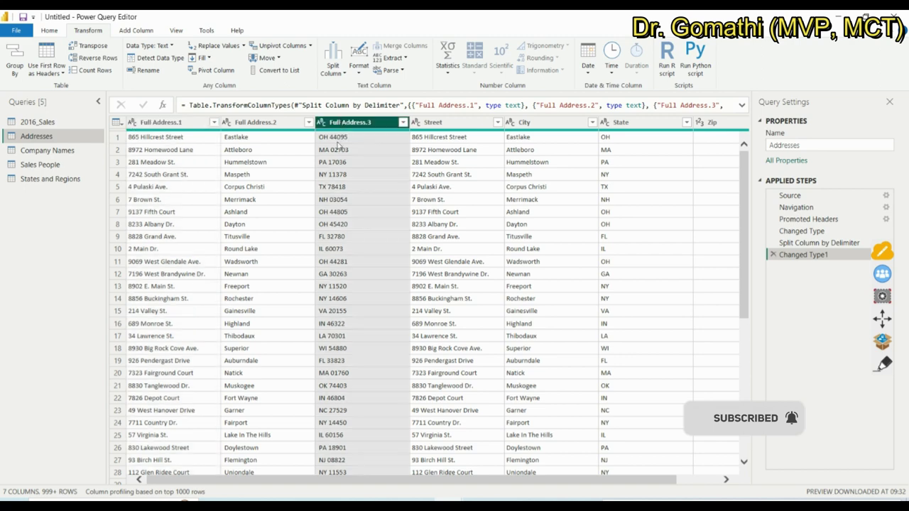
pyautogui.click(333, 68)
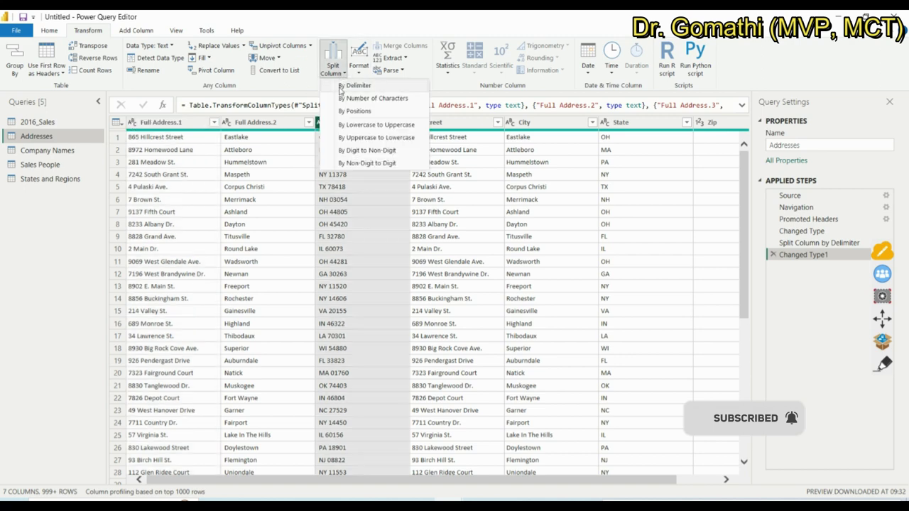
pyautogui.click(342, 86)
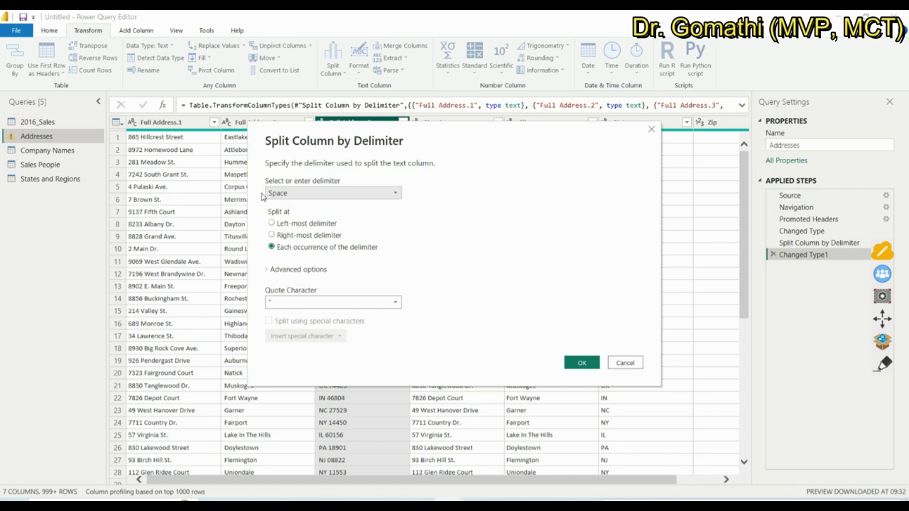
pyautogui.click(573, 365)
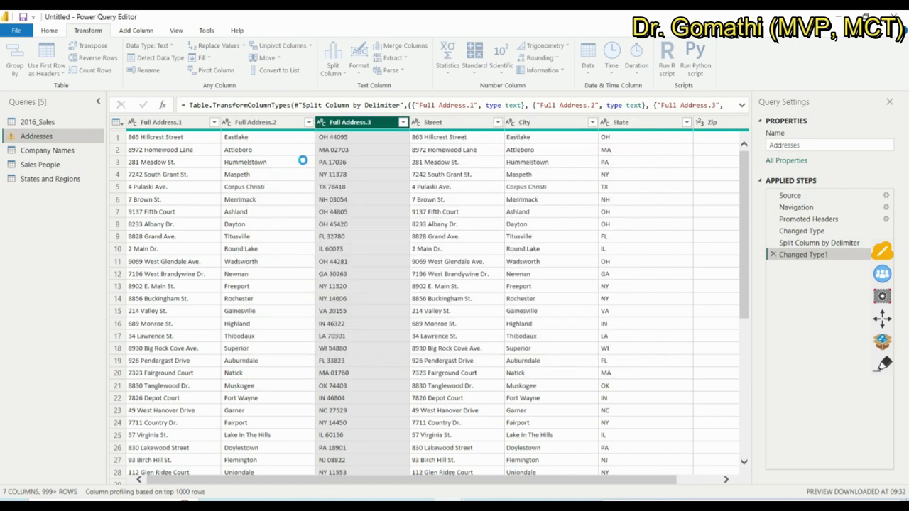
pyautogui.click(441, 124)
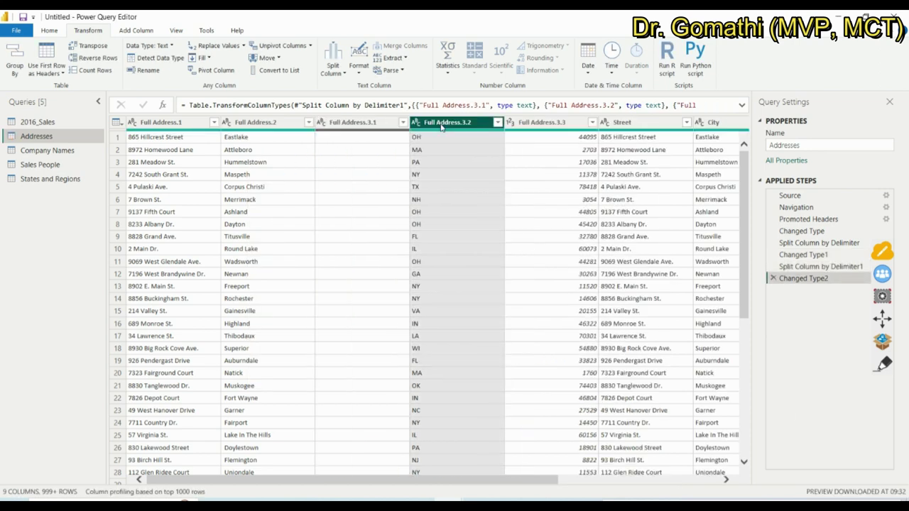
pyautogui.click(543, 124)
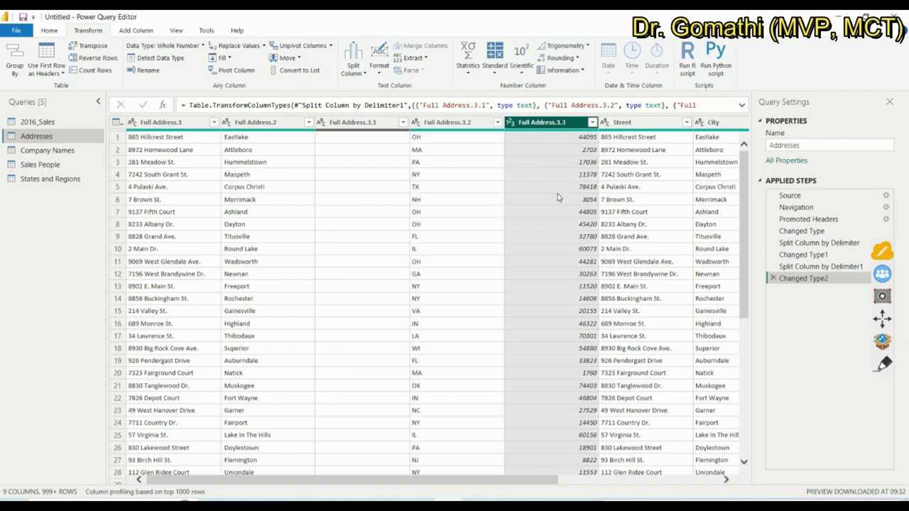
# Set up a delimiter split of the Full Address.1 column using Space at the left-most delimiter
pyautogui.click(171, 124)
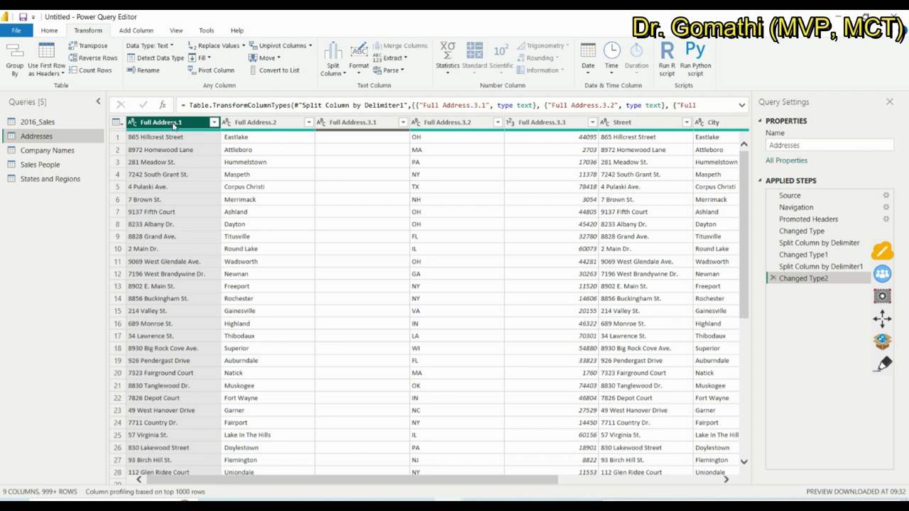
pyautogui.click(333, 69)
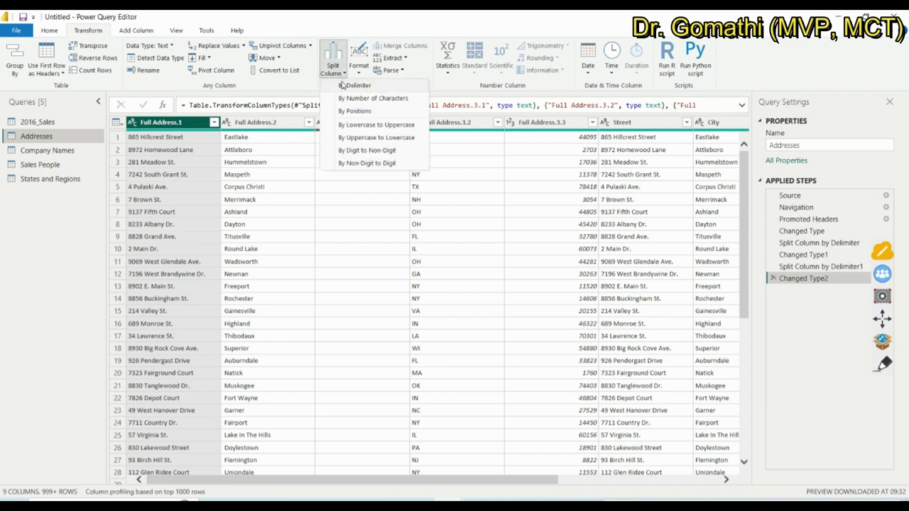
pyautogui.click(342, 86)
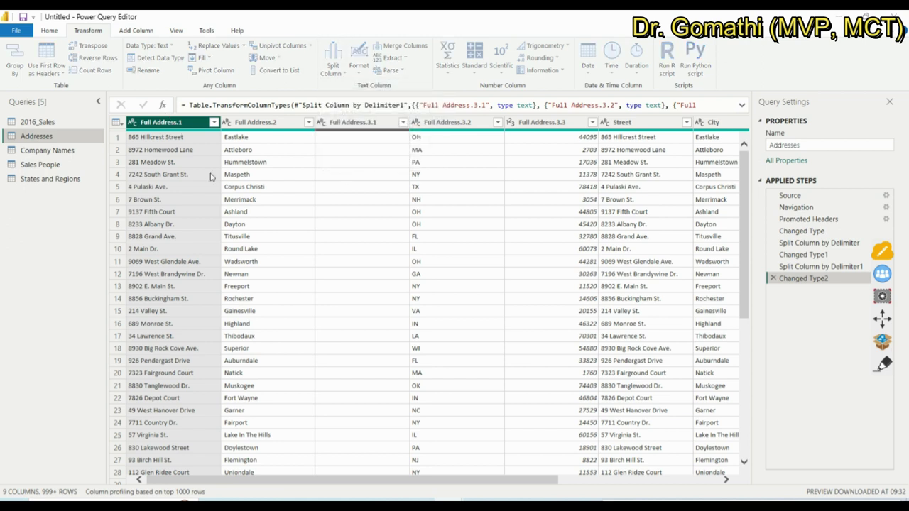
pyautogui.click(305, 154)
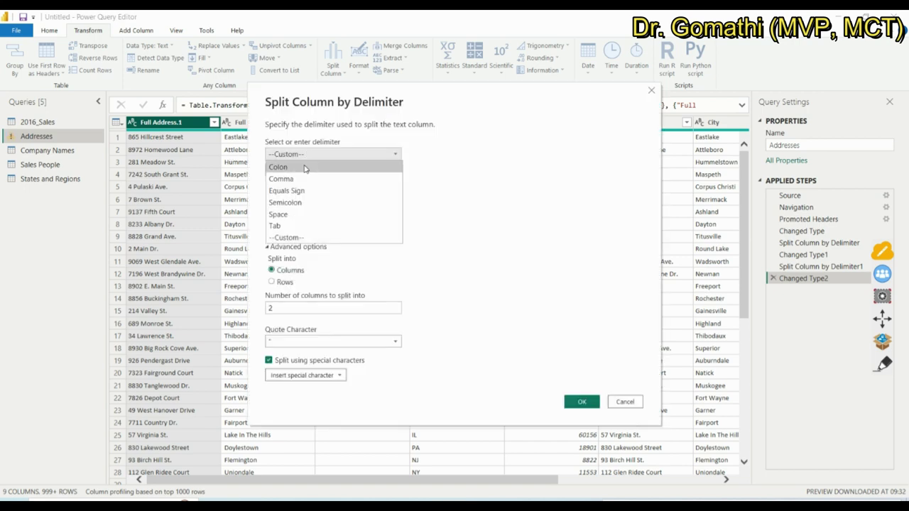
pyautogui.click(291, 213)
pyautogui.click(281, 189)
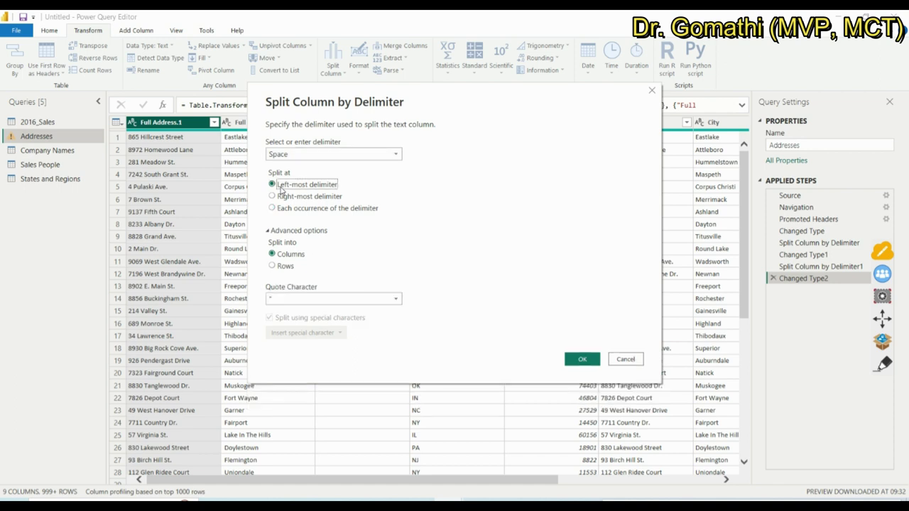
# Mark the spaces in the first addresses, circle the each-occurrence option and the first house number, and erase the markings
pyautogui.click(883, 366)
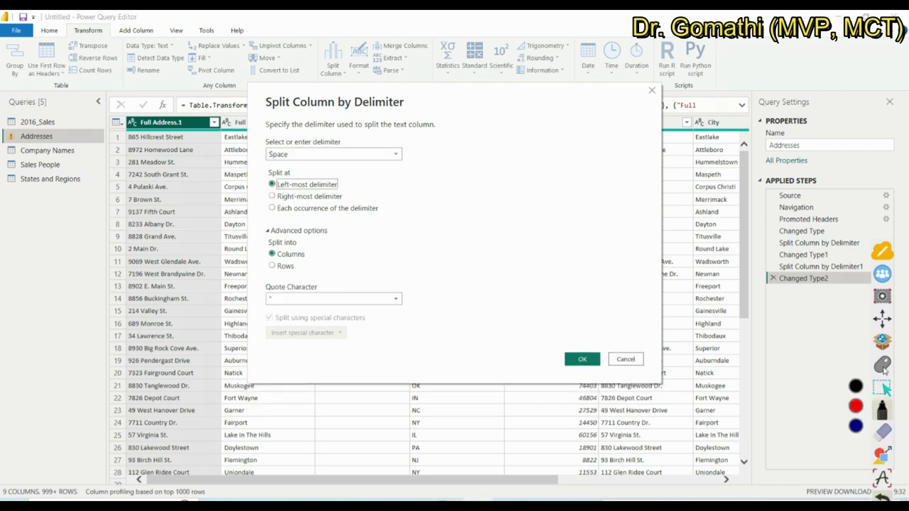
pyautogui.moveTo(157, 141); pyautogui.dragTo(168, 142)
pyautogui.click(178, 152)
pyautogui.moveTo(275, 223)
pyautogui.mouseDown()
pyautogui.moveTo(386, 219)
pyautogui.moveTo(381, 203)
pyautogui.moveTo(267, 208)
pyautogui.moveTo(287, 220)
pyautogui.mouseUp()
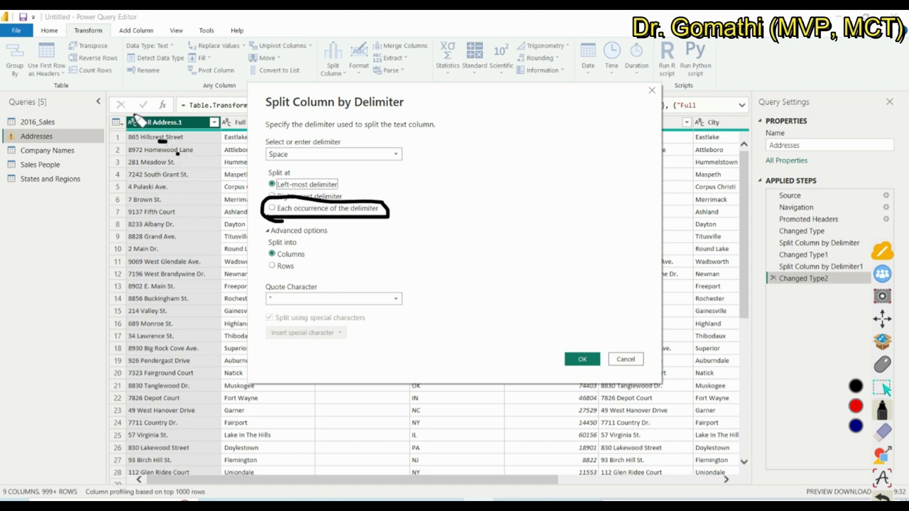
pyautogui.moveTo(134, 115); pyautogui.dragTo(136, 148)
pyautogui.moveTo(164, 112); pyautogui.dragTo(163, 146)
pyautogui.moveTo(139, 115)
pyautogui.mouseDown()
pyautogui.moveTo(135, 123)
pyautogui.moveTo(147, 126)
pyautogui.mouseUp()
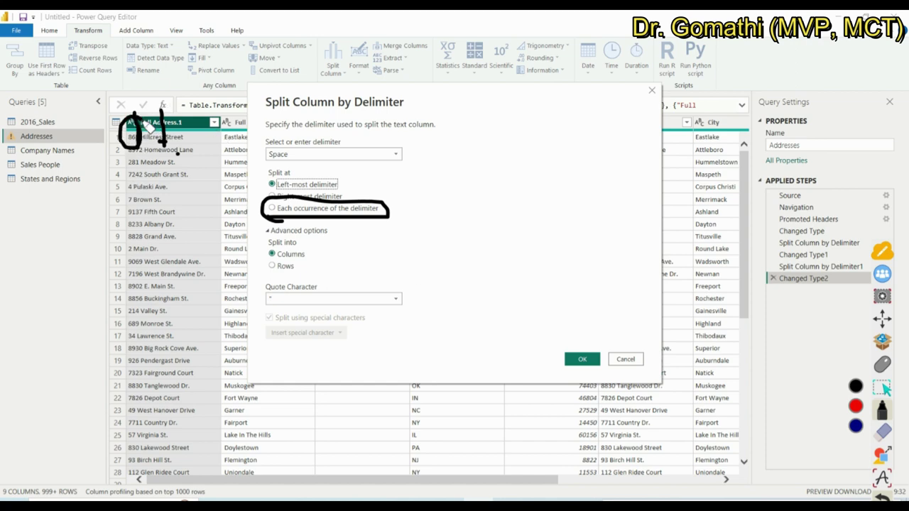
pyautogui.click(882, 431)
pyautogui.click(856, 450)
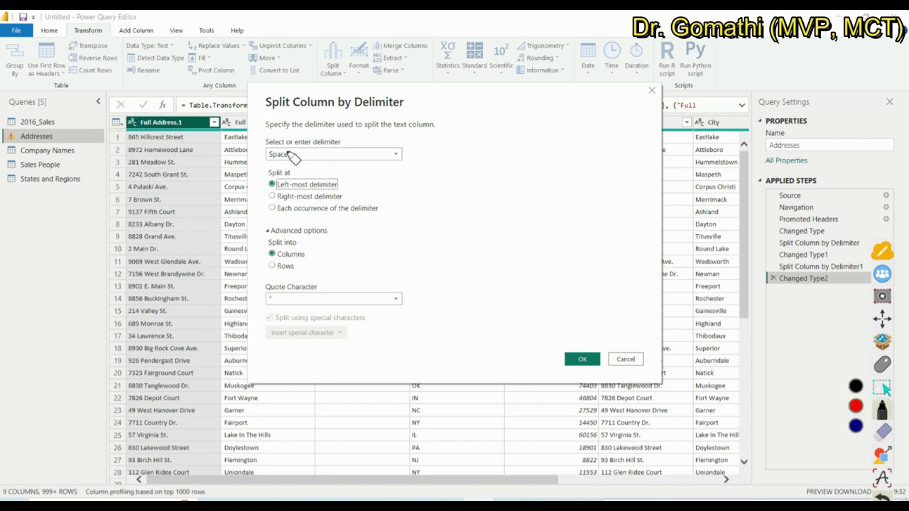
# Circle the Space delimiter and the left-most delimiter option, and erase the circles
pyautogui.moveTo(277, 177)
pyautogui.mouseDown()
pyautogui.moveTo(367, 162)
pyautogui.moveTo(287, 186)
pyautogui.moveTo(347, 197)
pyautogui.moveTo(186, 181)
pyautogui.moveTo(283, 198)
pyautogui.mouseUp()
pyautogui.click(882, 430)
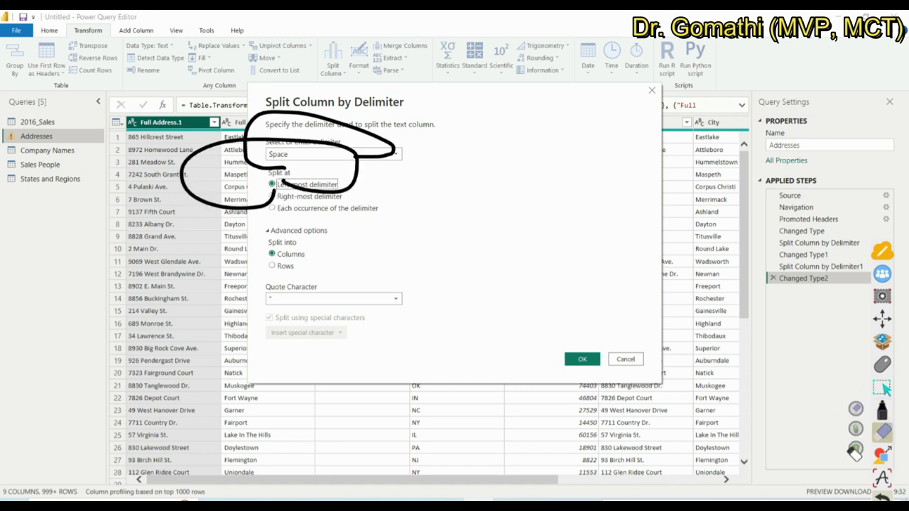
pyautogui.click(855, 450)
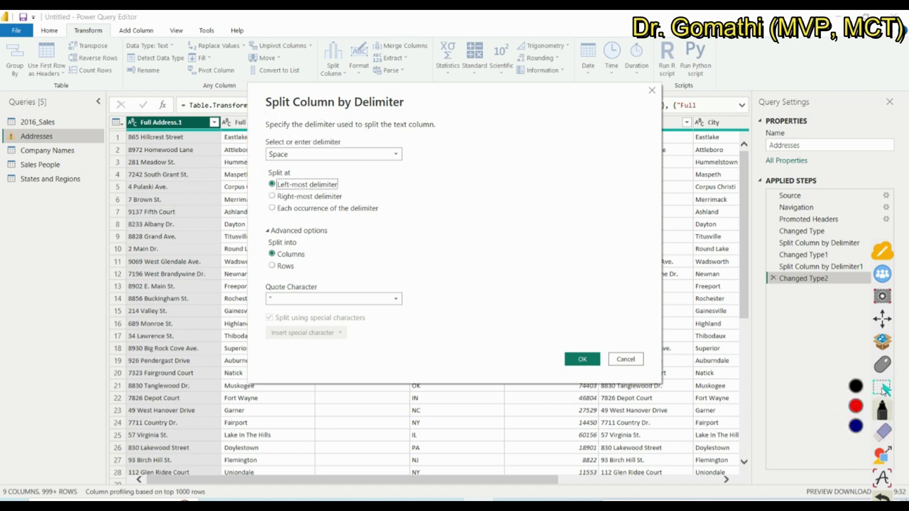
# Apply the left-most space split to the Full Address.1 column, and check the resulting house-number and street columns
pyautogui.click(582, 358)
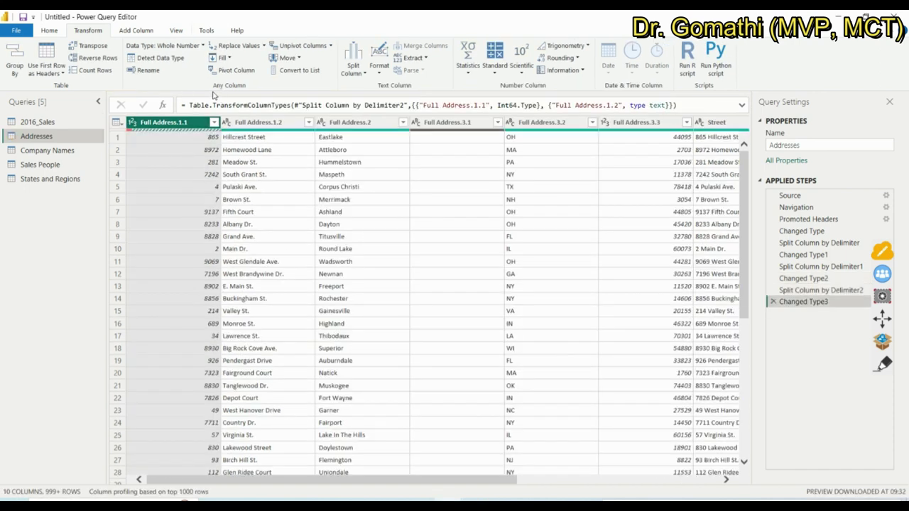
pyautogui.click(267, 125)
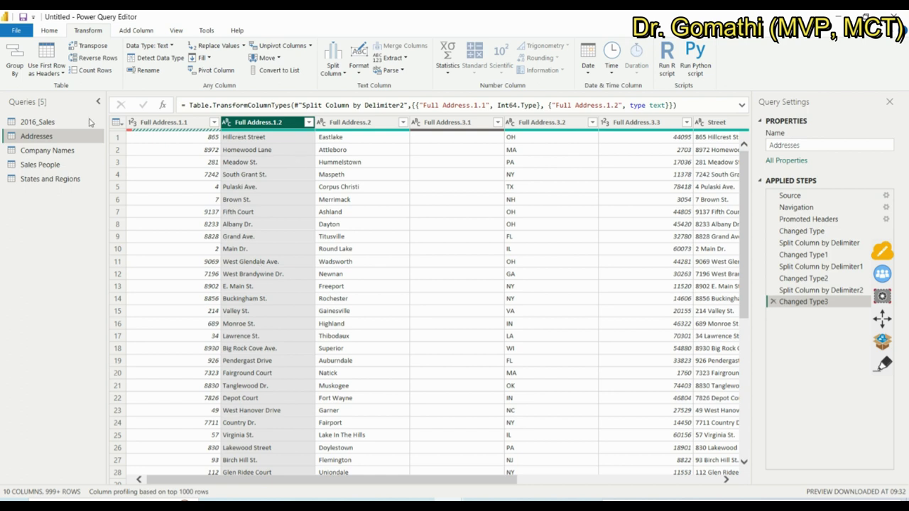
pyautogui.click(163, 123)
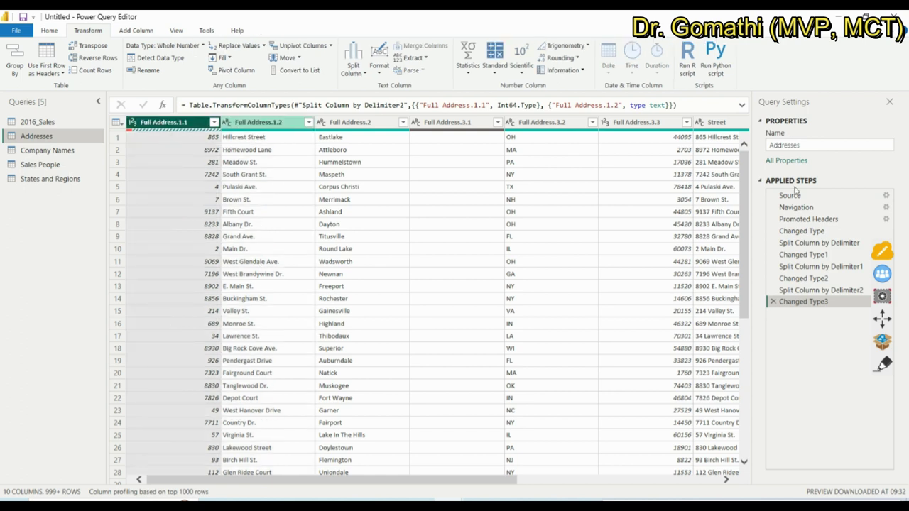
# Rename the Full Address.1.1 column to Door NO
pyautogui.doubleClick(195, 123)
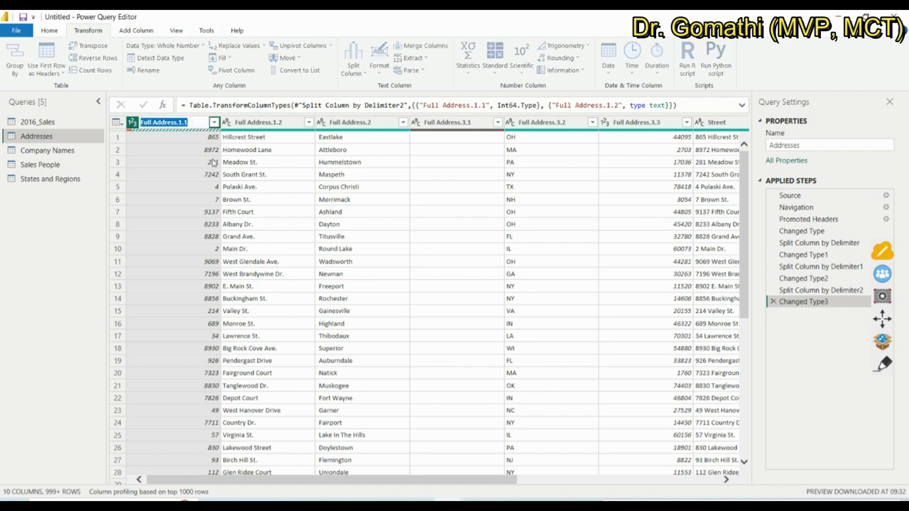
pyautogui.write('Door')
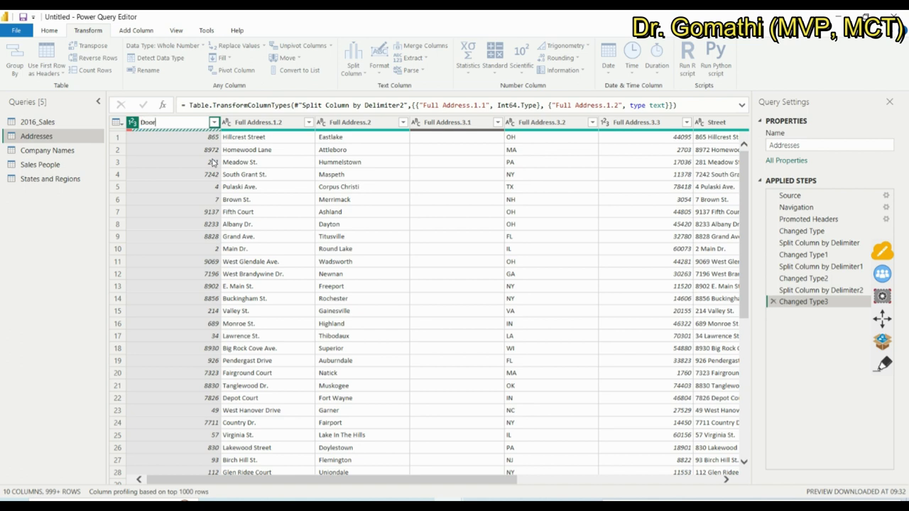
pyautogui.write(' NO')
pyautogui.press('Return')
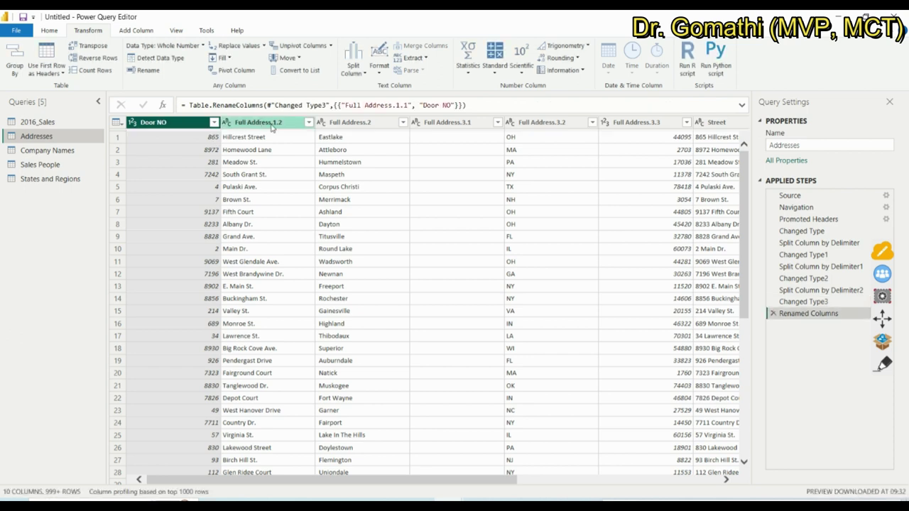
# Rename the Full Address.1.2 column to Steet Name
pyautogui.click(309, 122)
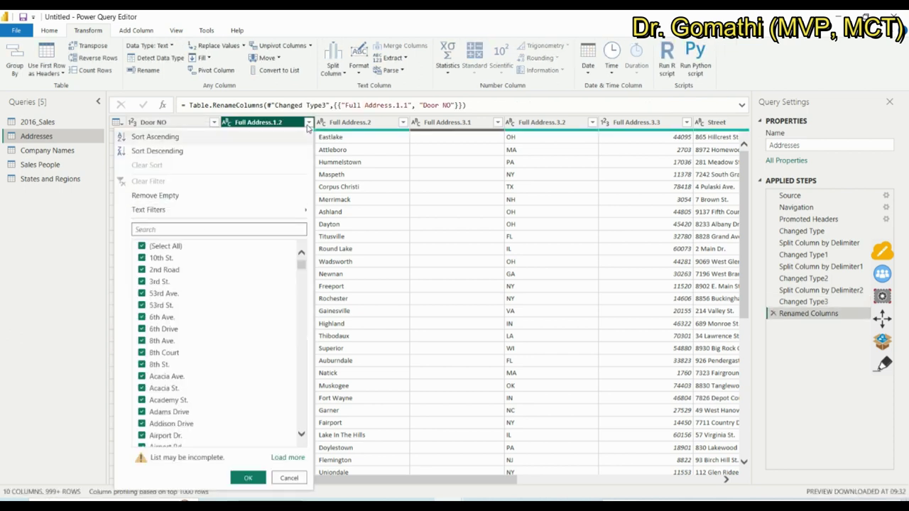
pyautogui.press('Escape')
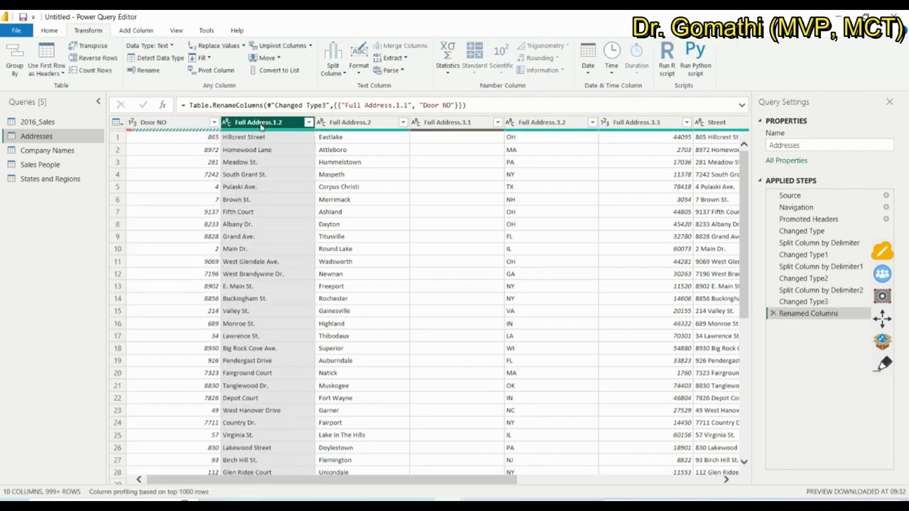
pyautogui.rightClick(239, 126)
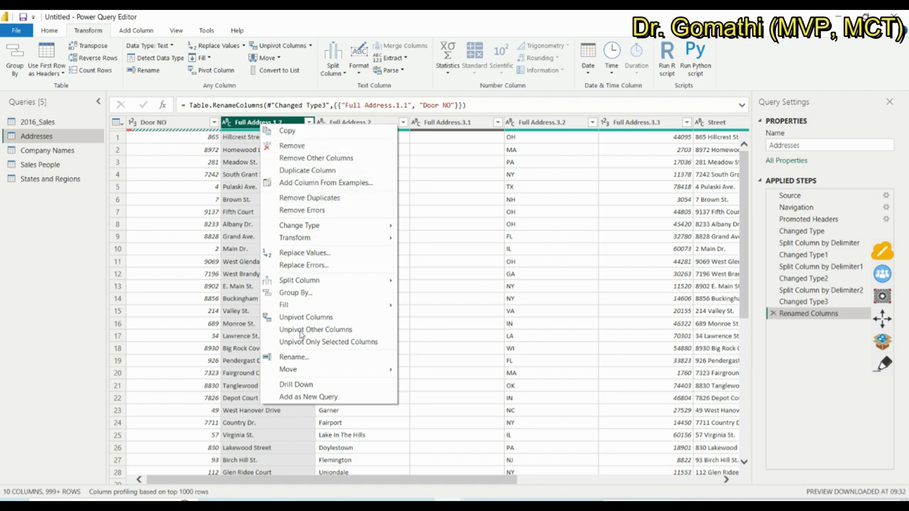
pyautogui.click(298, 358)
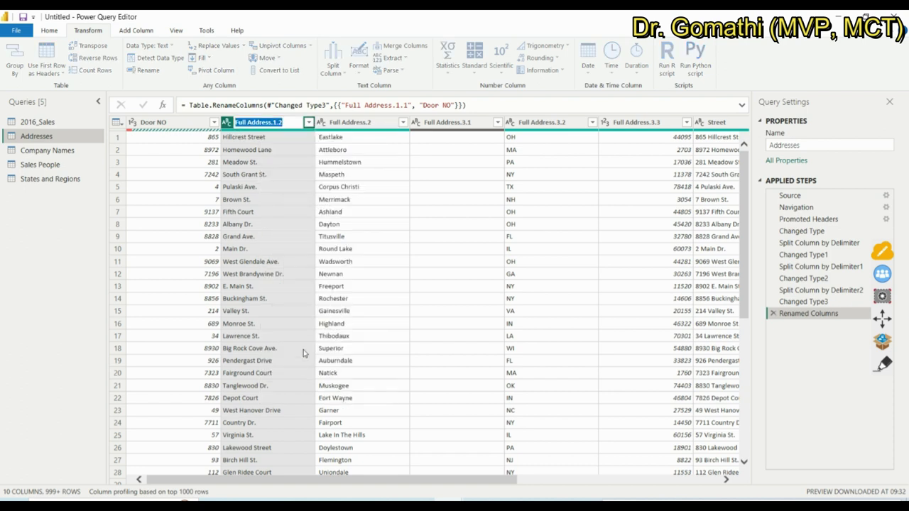
pyautogui.write('Steet Name')
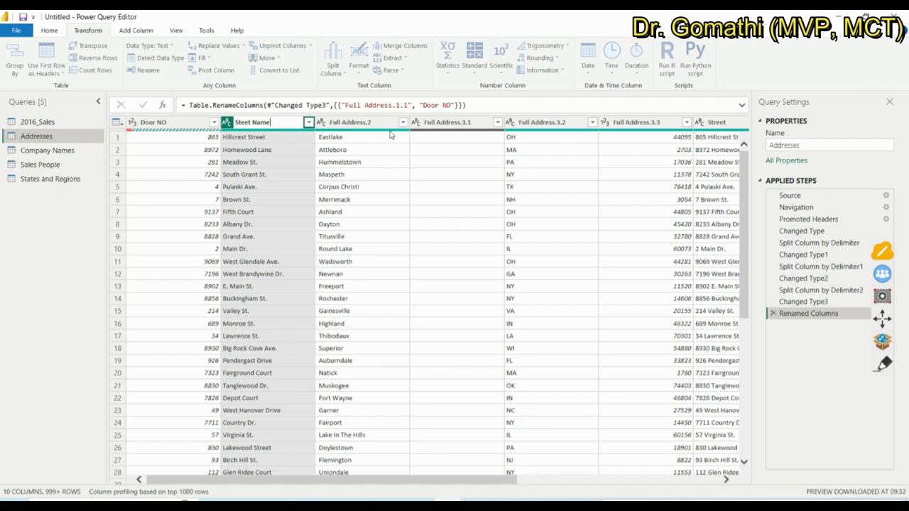
pyautogui.press('Escape')
# Circle the Any Column label and point an arrow at Rename, erase the markings, and open the Full Address.2 column name for editing
pyautogui.click(376, 125)
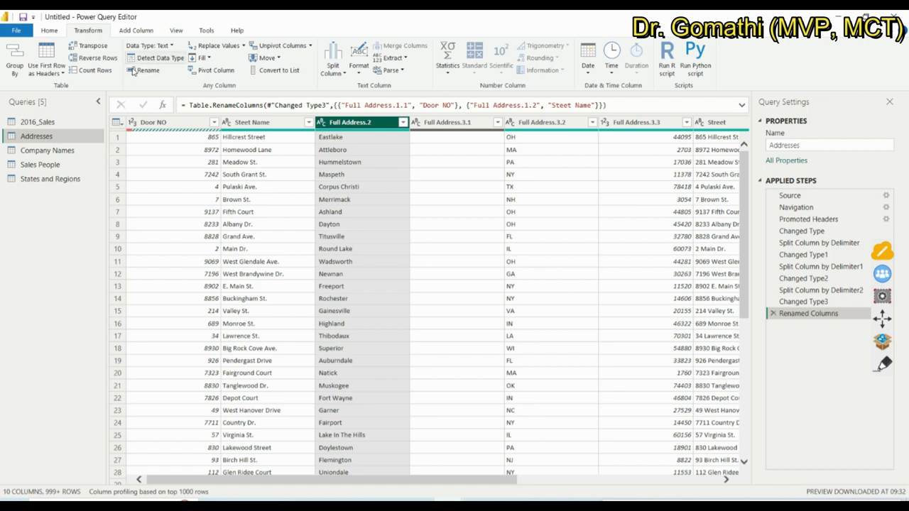
pyautogui.click(882, 366)
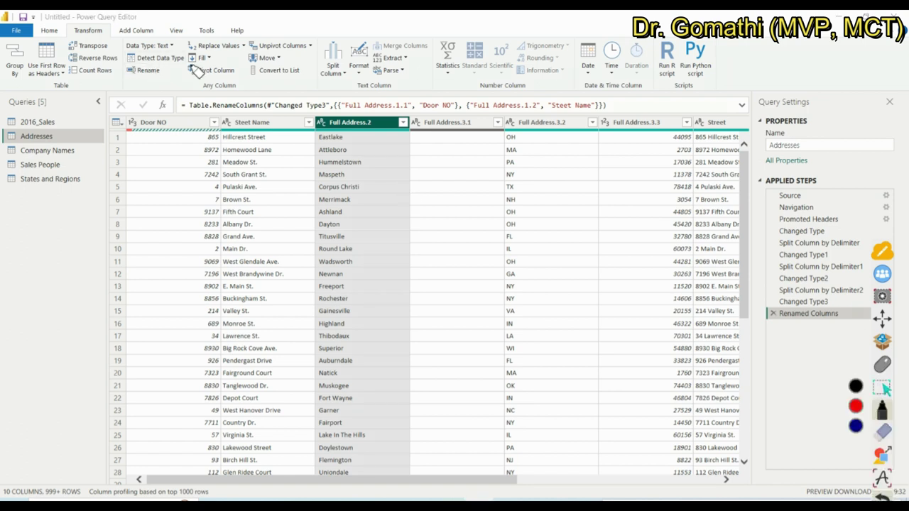
pyautogui.moveTo(241, 86)
pyautogui.mouseDown()
pyautogui.moveTo(211, 107)
pyautogui.moveTo(217, 79)
pyautogui.moveTo(200, 114)
pyautogui.moveTo(150, 70)
pyautogui.moveTo(165, 72)
pyautogui.mouseUp()
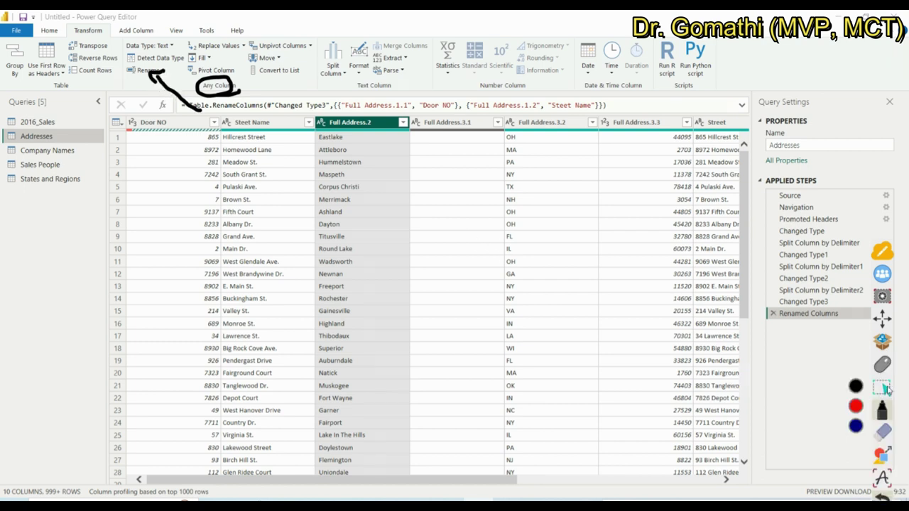
pyautogui.click(884, 431)
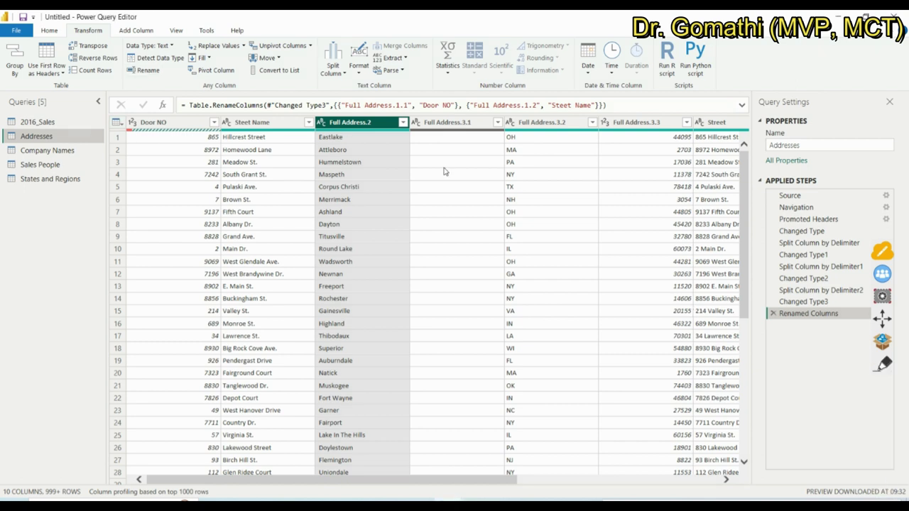
pyautogui.click(150, 70)
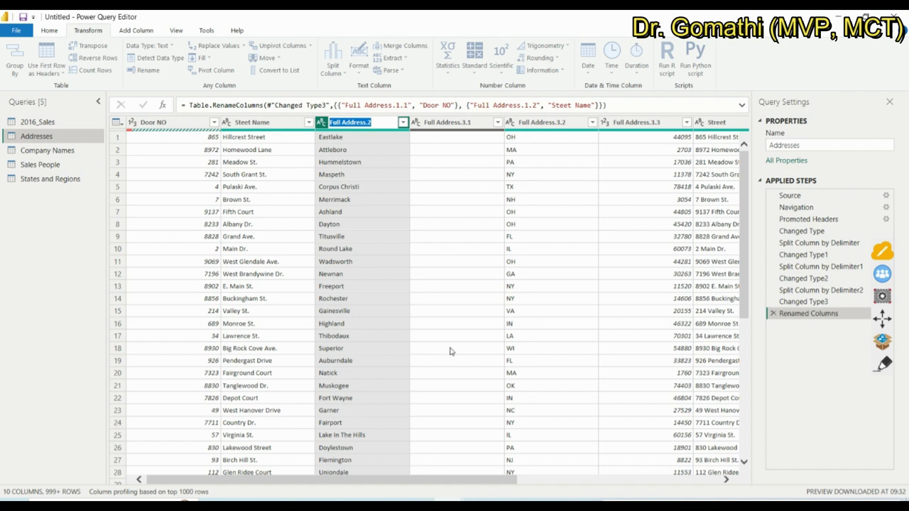
# Circle the list of applied steps with the pen, and erase the drawing
pyautogui.click(884, 364)
pyautogui.moveTo(845, 228); pyautogui.dragTo(756, 341)
pyautogui.moveTo(818, 365); pyautogui.dragTo(808, 142)
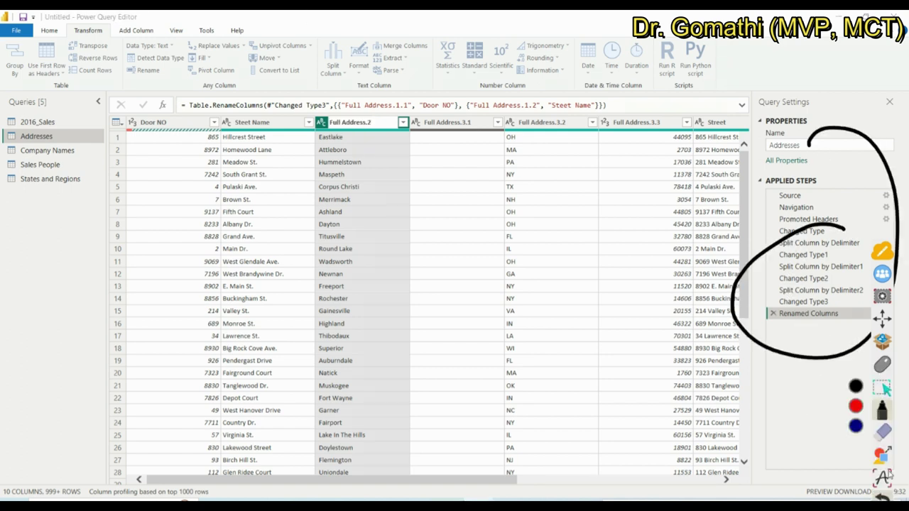
pyautogui.click(882, 431)
pyautogui.click(856, 450)
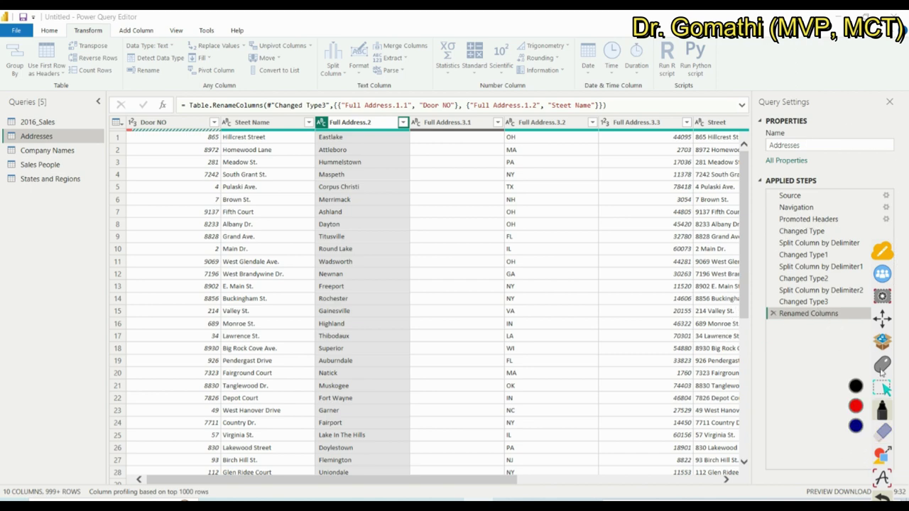
pyautogui.click(882, 369)
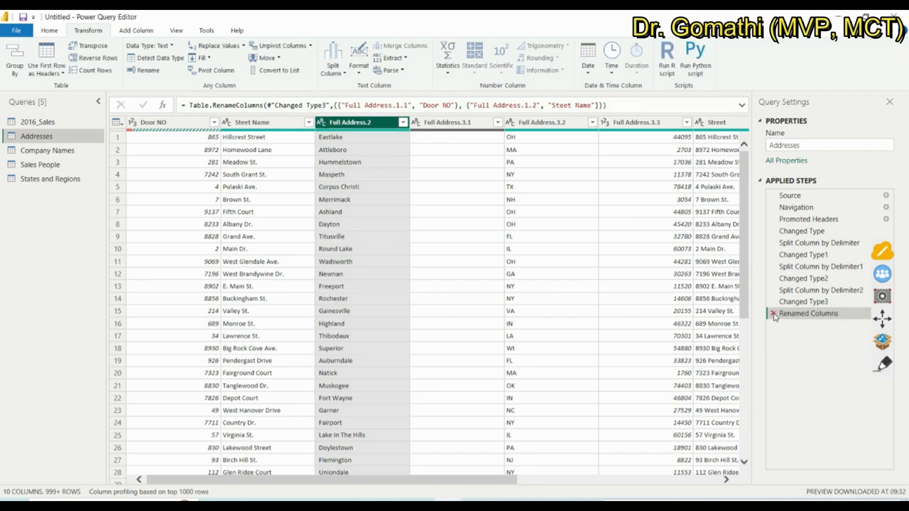
# Delete the applied steps of the Addresses query from Renamed Columns back through the first Split Column by Delimiter
pyautogui.click(773, 314)
pyautogui.click(773, 302)
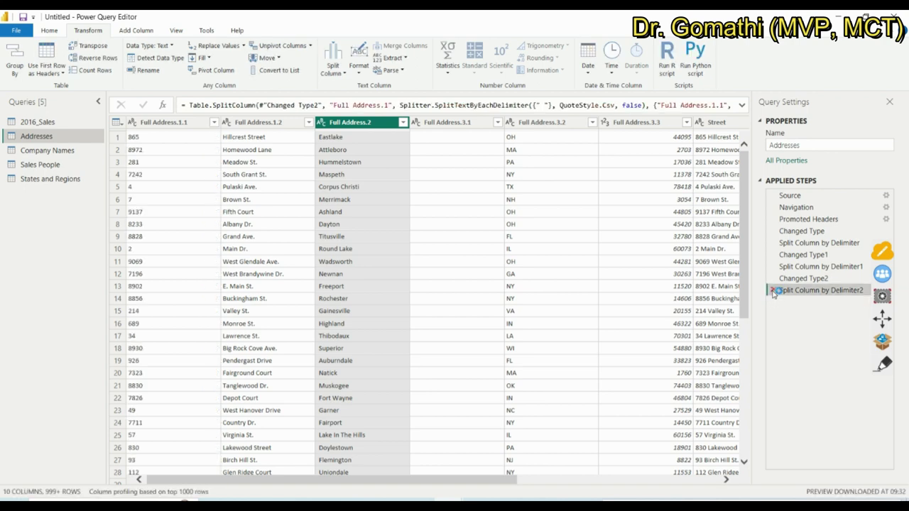
pyautogui.click(773, 291)
pyautogui.click(773, 279)
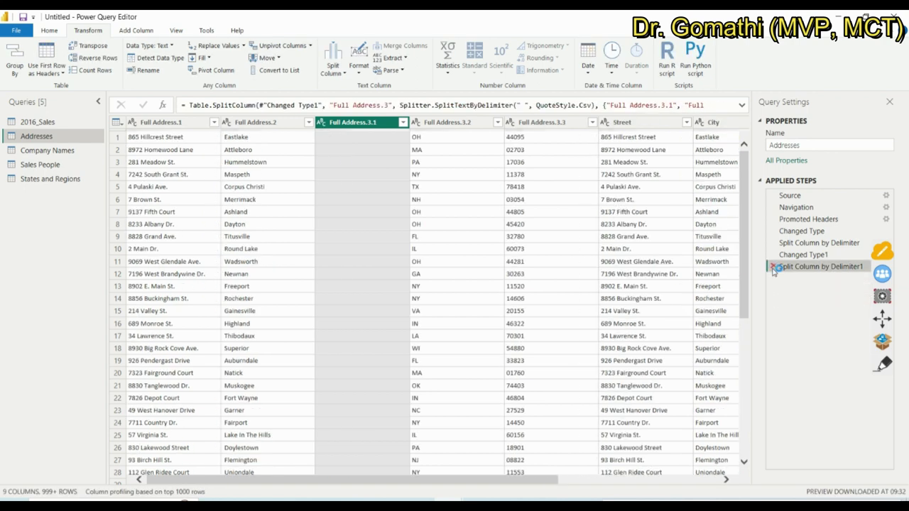
pyautogui.click(773, 267)
pyautogui.click(773, 254)
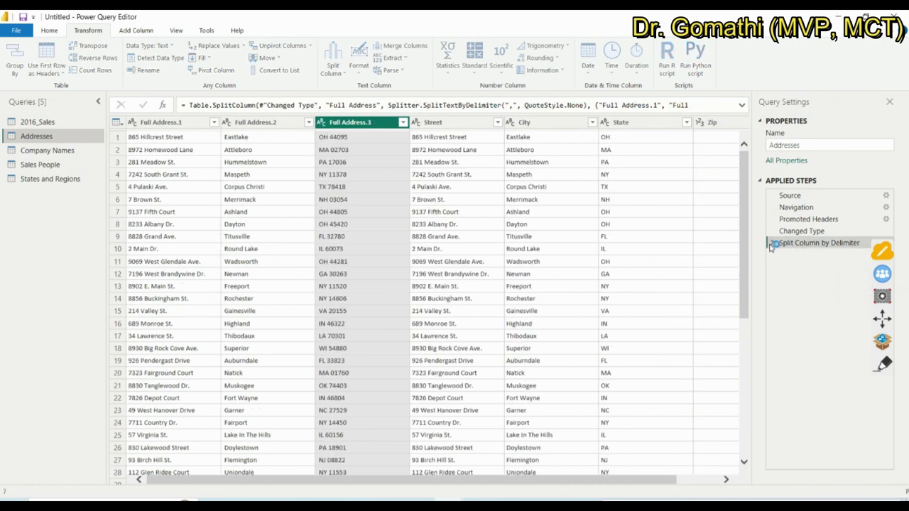
pyautogui.click(774, 243)
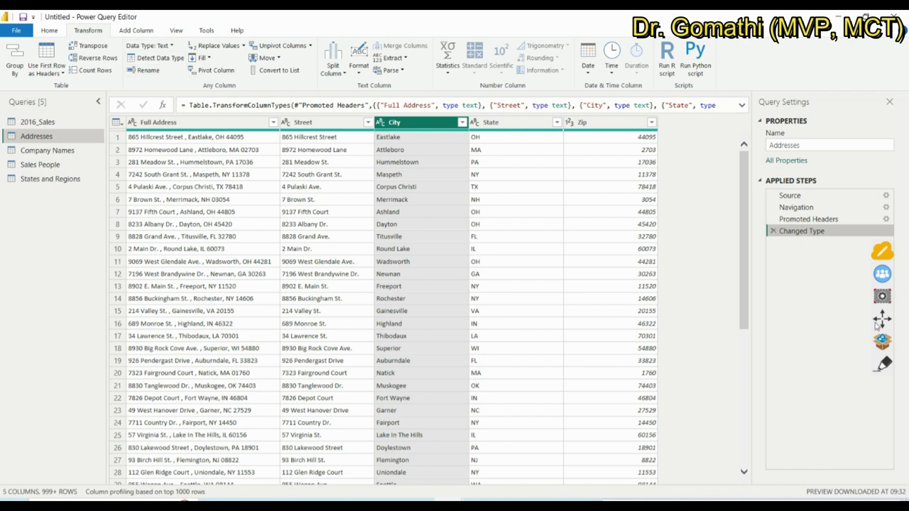
# Underline the Detect Data Type command with the pen, and erase the underline
pyautogui.click(883, 365)
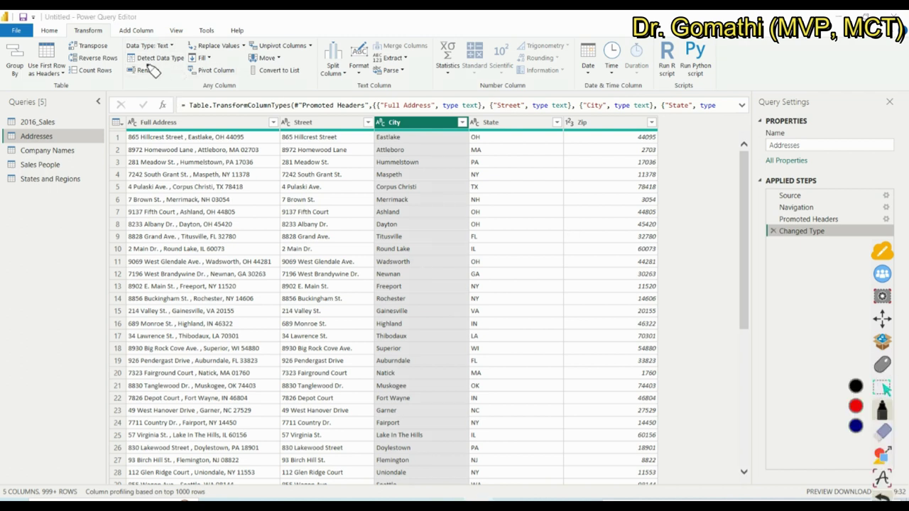
pyautogui.moveTo(150, 62); pyautogui.dragTo(174, 63)
pyautogui.click(882, 431)
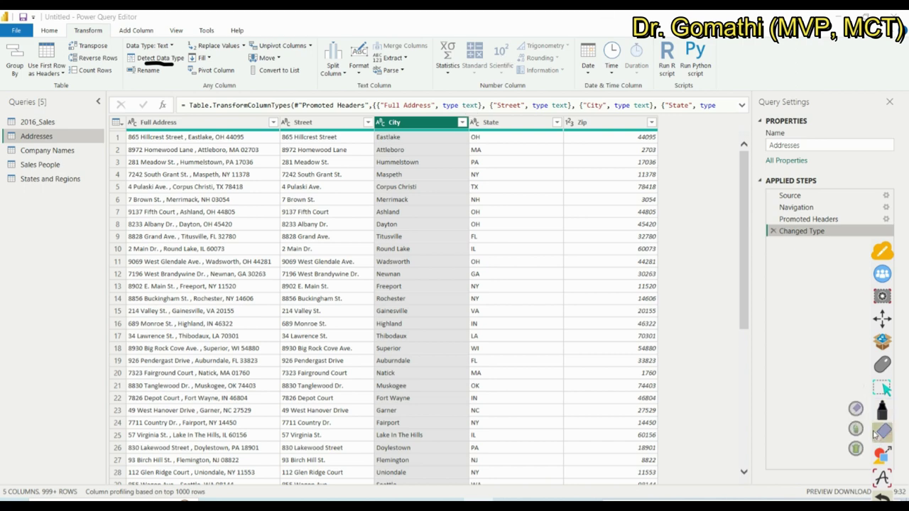
pyautogui.click(855, 449)
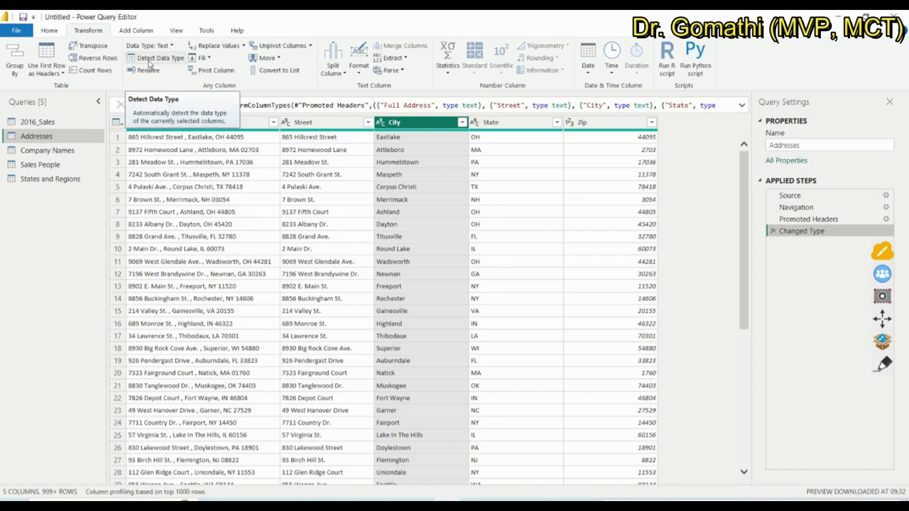
# View the filter values and the available data types of the Zip column without changing either
pyautogui.click(651, 123)
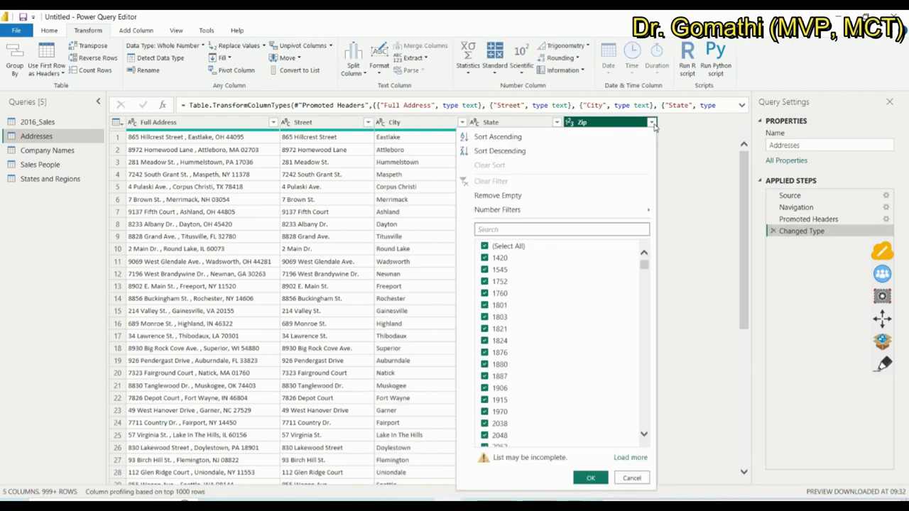
pyautogui.click(570, 123)
pyautogui.click(570, 122)
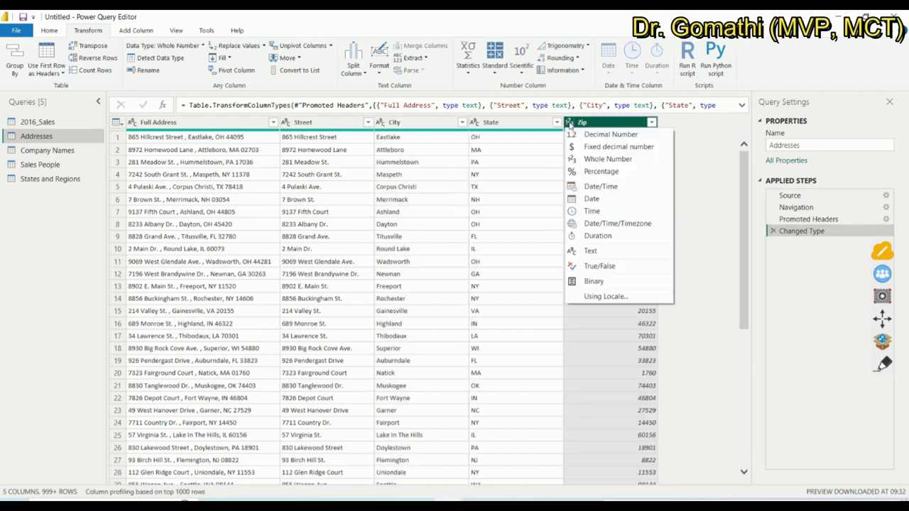
pyautogui.click(692, 197)
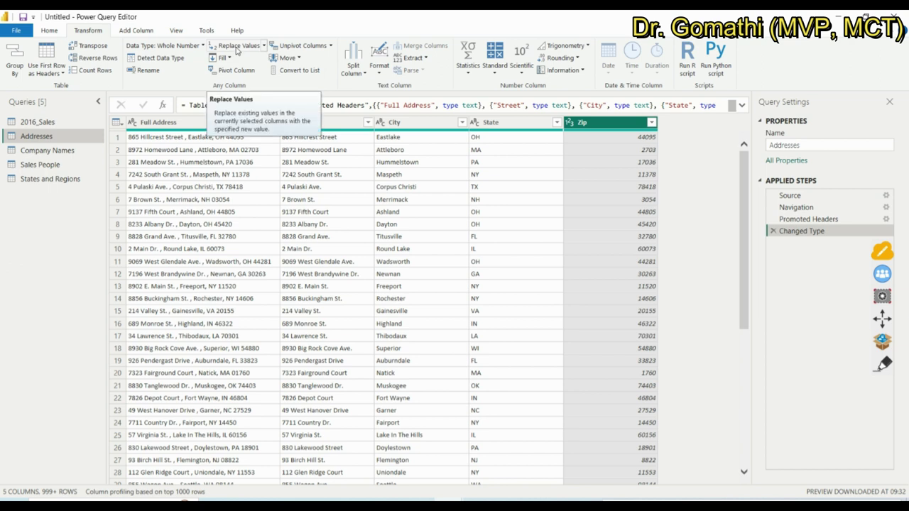
# Try to replace the value OH in the Zip column
pyautogui.click(238, 46)
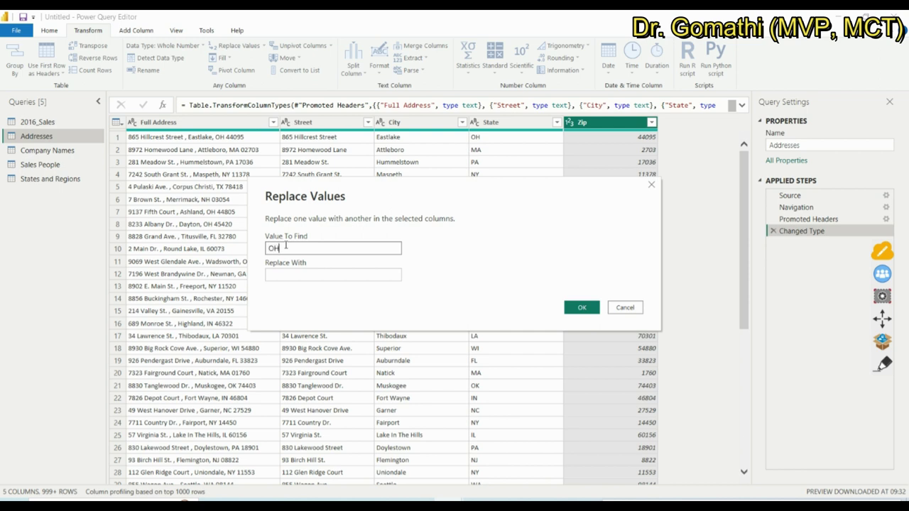
pyautogui.press('Tab')
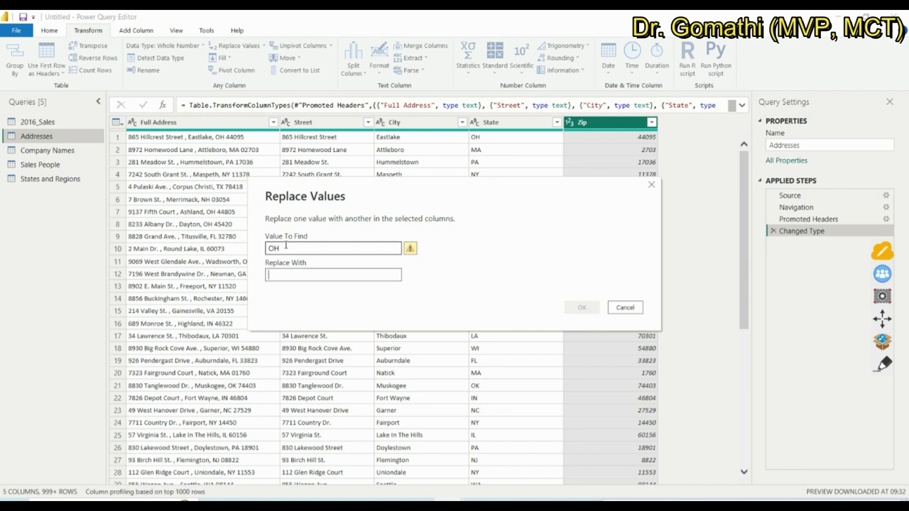
pyautogui.click(636, 310)
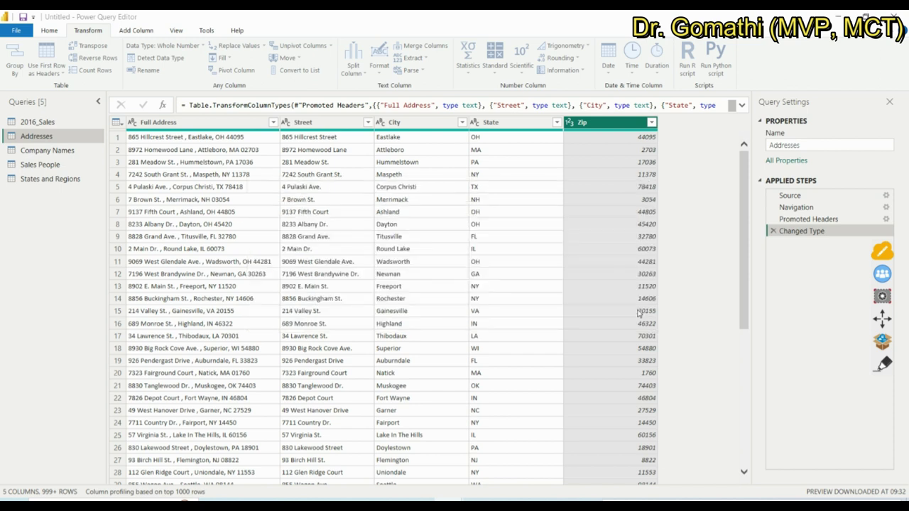
# Look through the address rows, and view the Fill and Move options for the Zip column
pyautogui.click(225, 58)
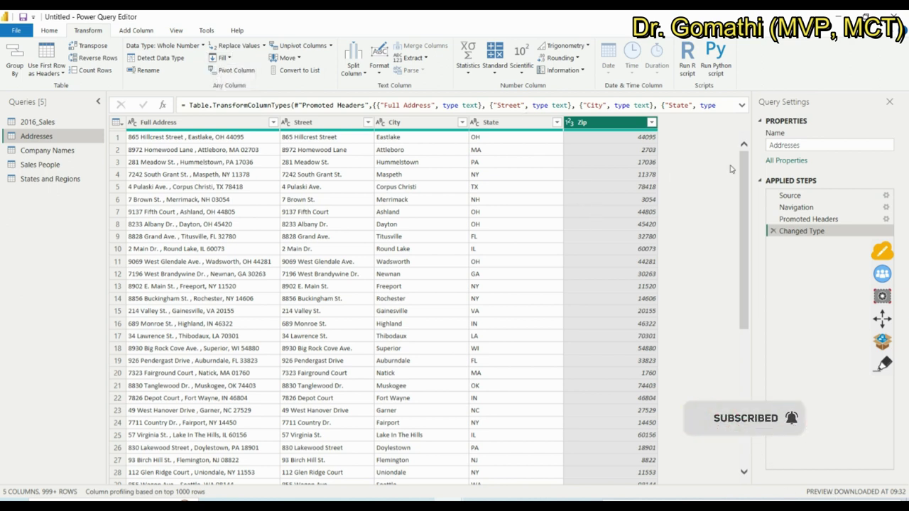
pyautogui.moveTo(744, 170); pyautogui.dragTo(735, 397)
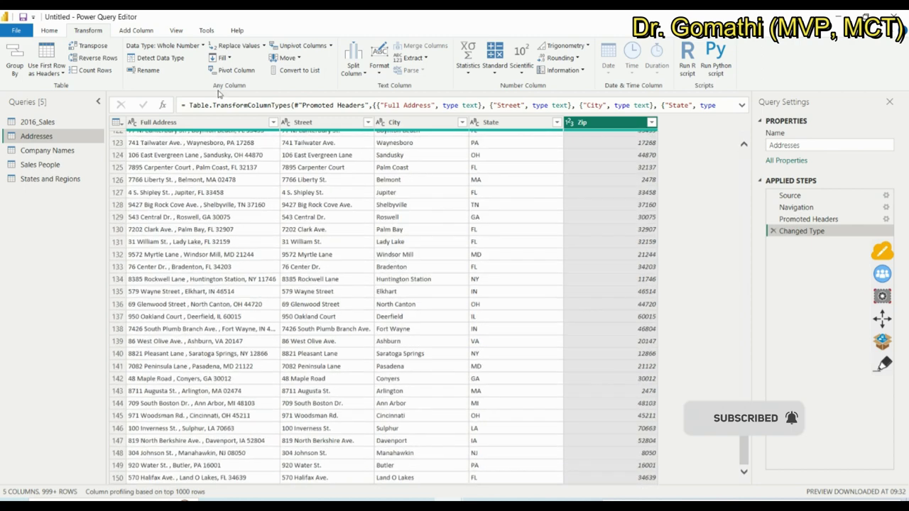
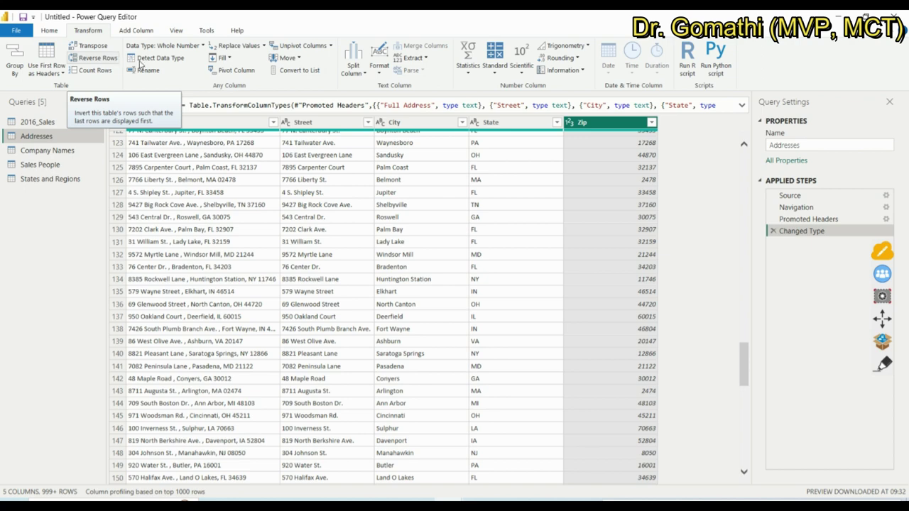
pyautogui.click(299, 59)
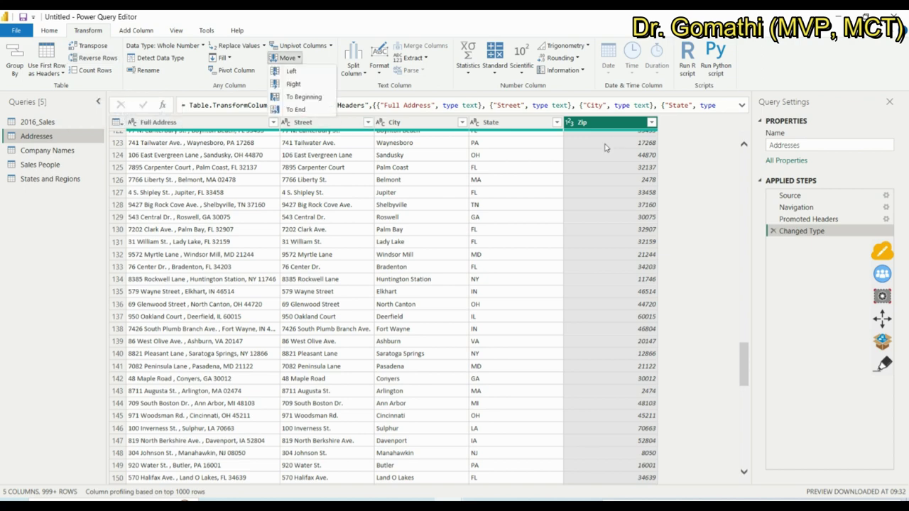
pyautogui.click(522, 127)
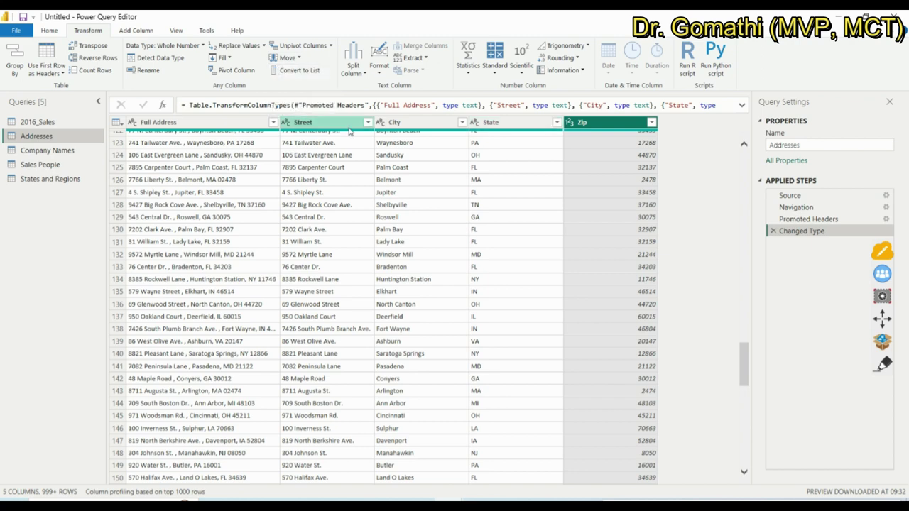
pyautogui.scroll(3, 374, 283)
pyautogui.scroll(6, 374, 283)
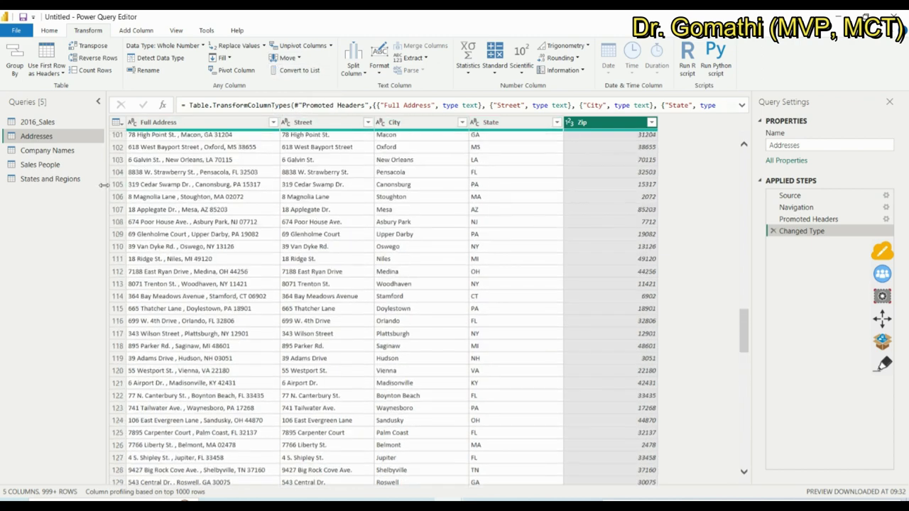
# Move the Full Address column to the end of the Addresses table
pyautogui.click(192, 126)
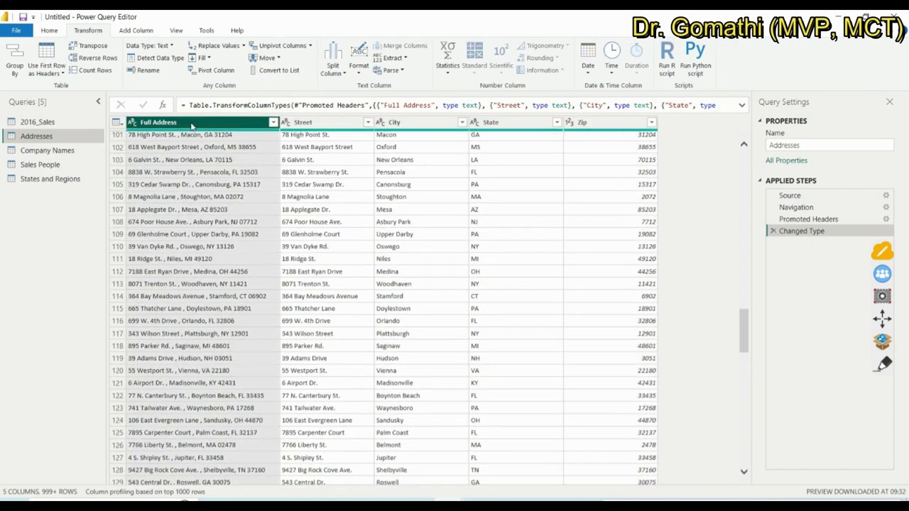
pyautogui.click(274, 58)
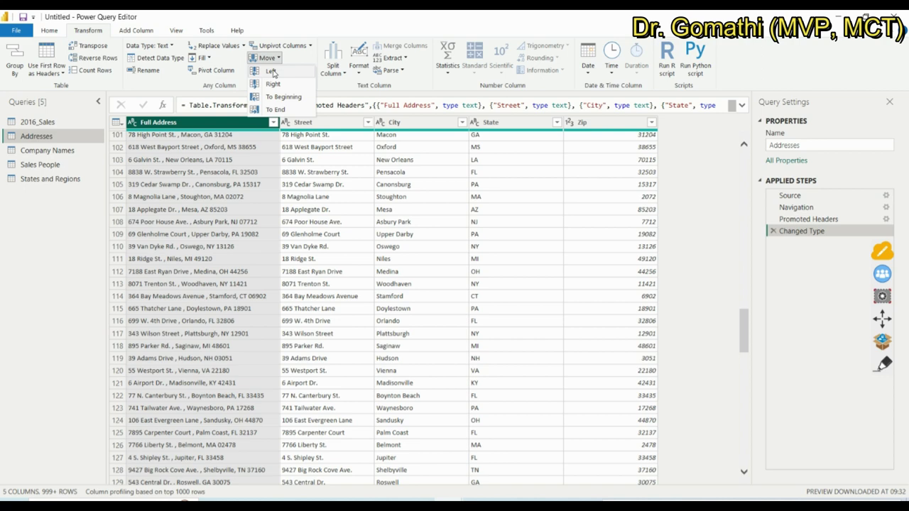
pyautogui.click(275, 110)
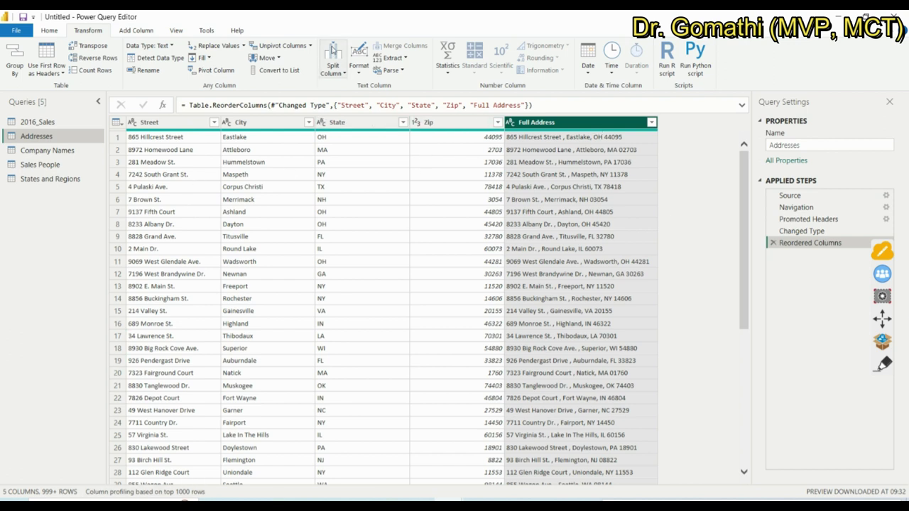
# Convert the text in the City column to uppercase
pyautogui.click(358, 74)
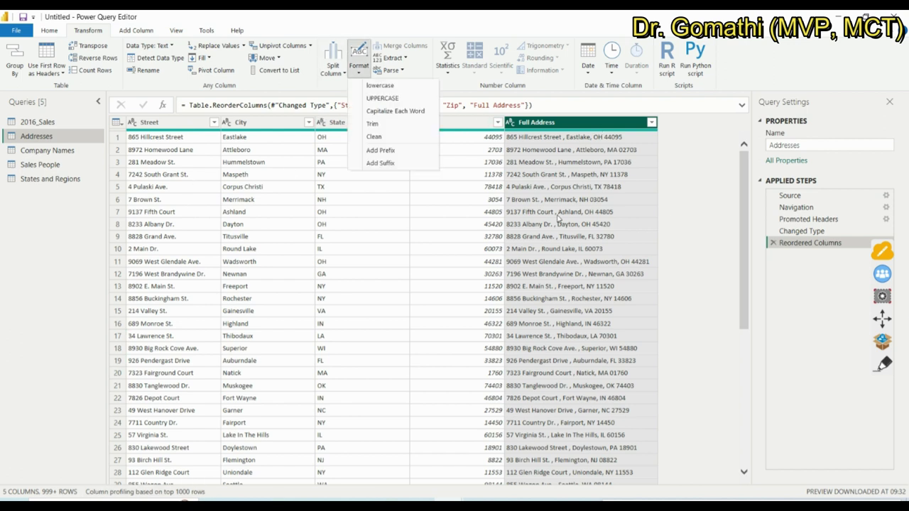
pyautogui.click(219, 240)
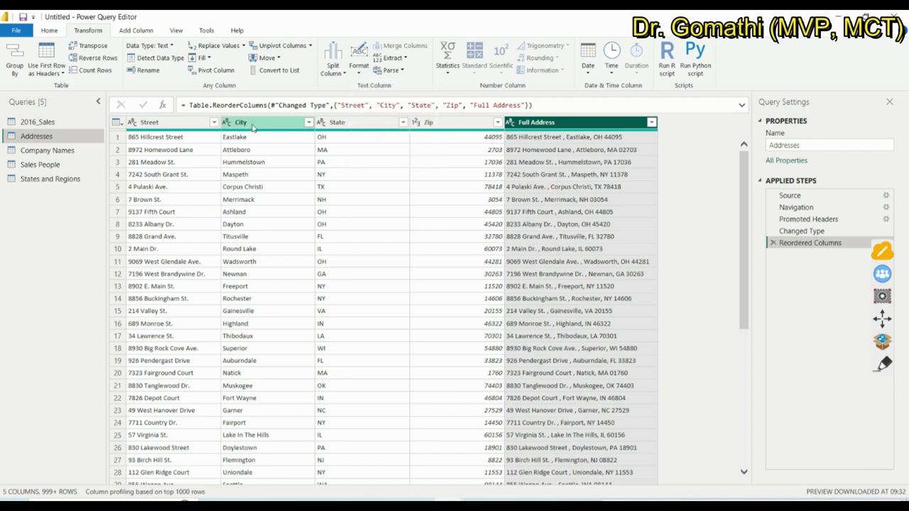
pyautogui.click(253, 125)
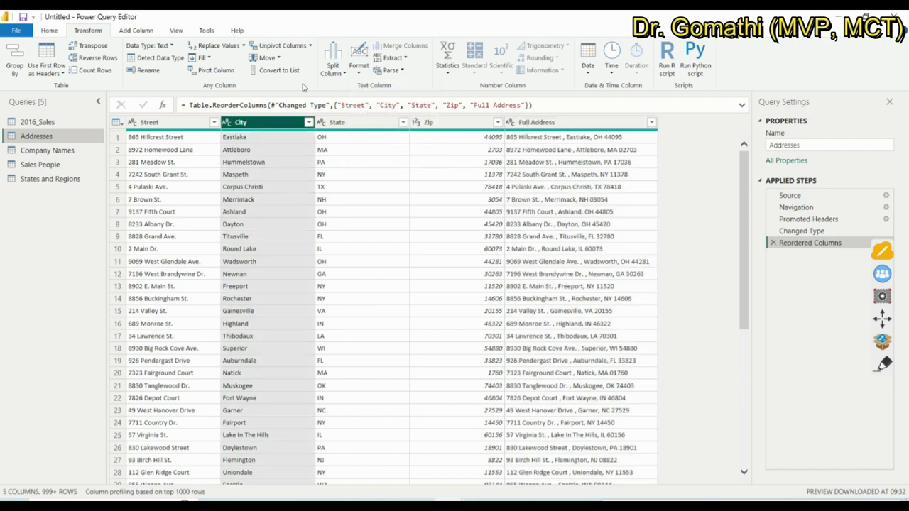
pyautogui.click(358, 71)
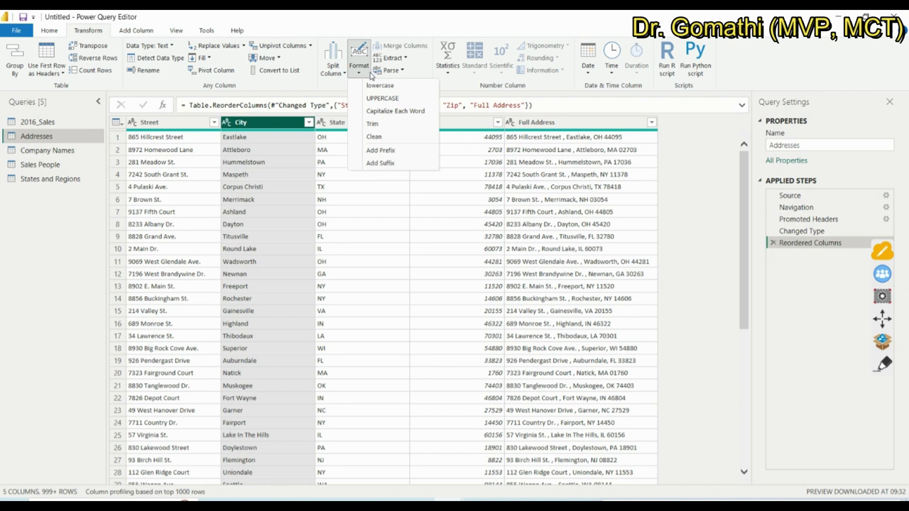
pyautogui.click(373, 100)
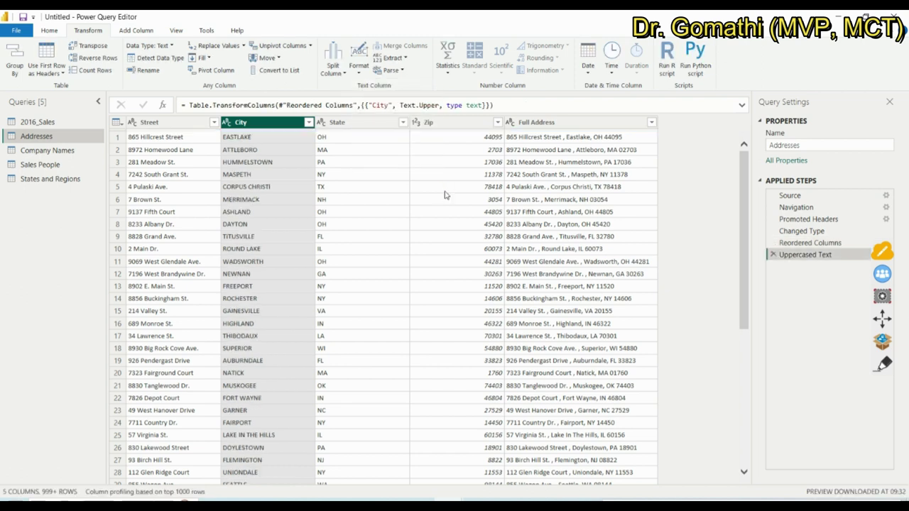
# Capitalize each word in the City column, and view the remaining text format options
pyautogui.click(358, 71)
pyautogui.click(391, 111)
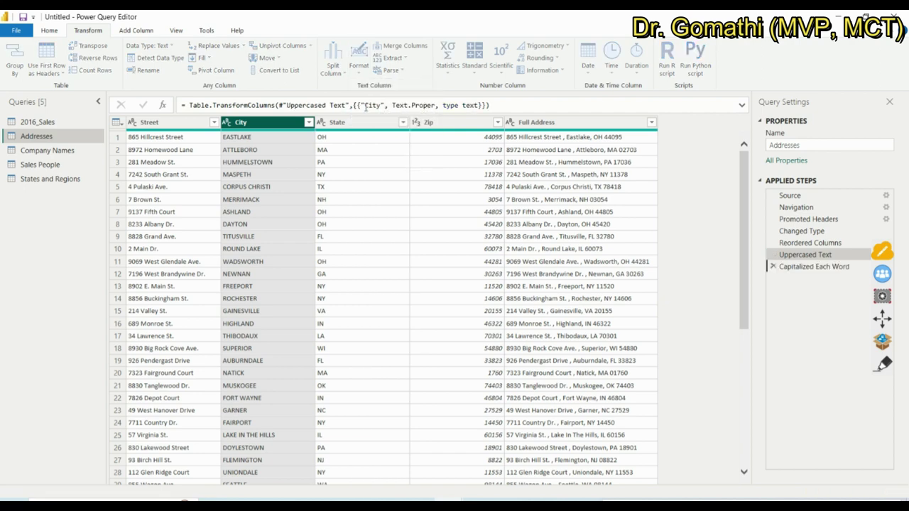
pyautogui.click(358, 71)
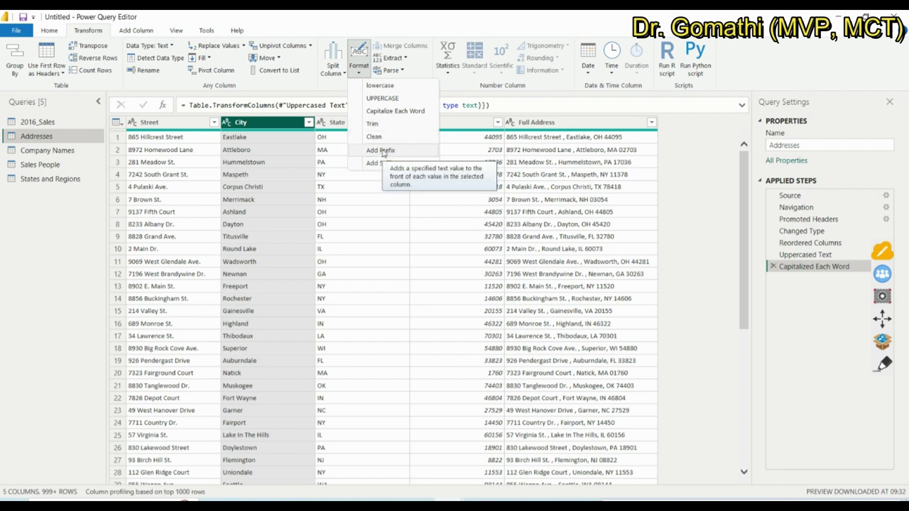
# Look at the 2016_Sales query, and select the Sales Person column in the Sales People query
pyautogui.click(44, 125)
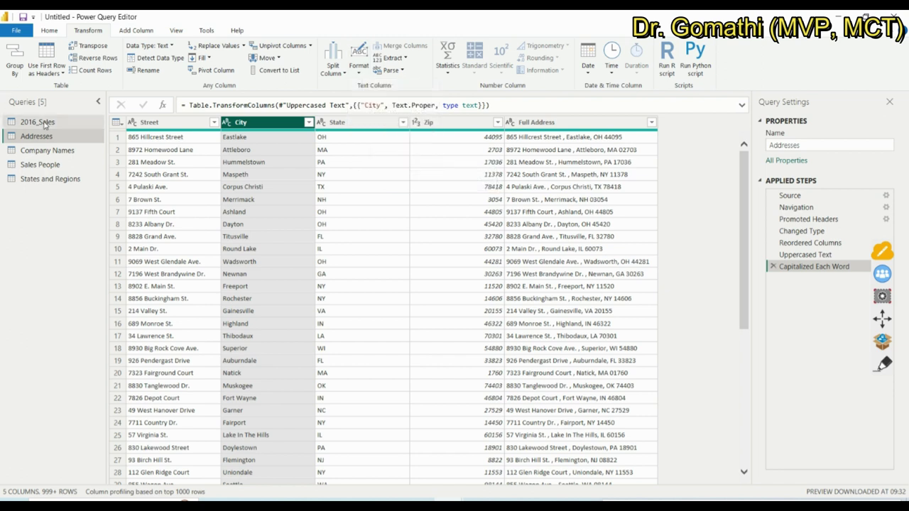
pyautogui.click(44, 125)
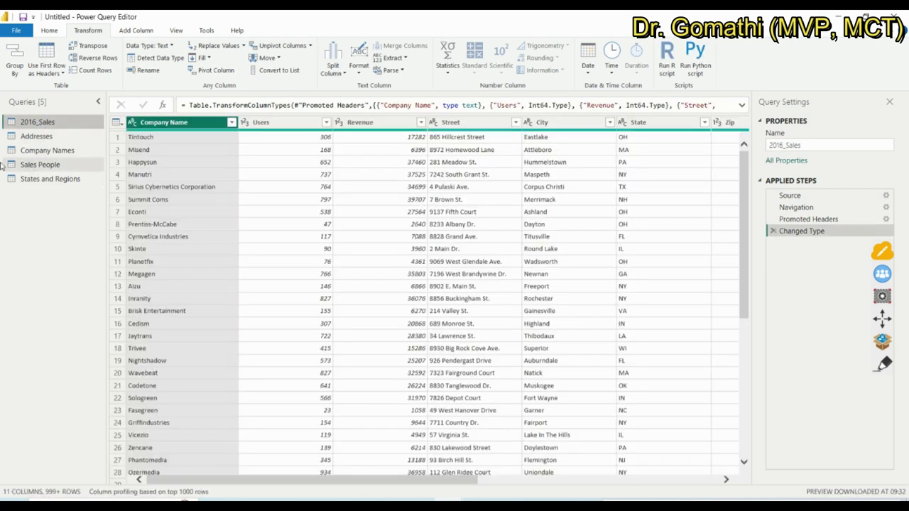
pyautogui.click(32, 165)
pyautogui.click(265, 125)
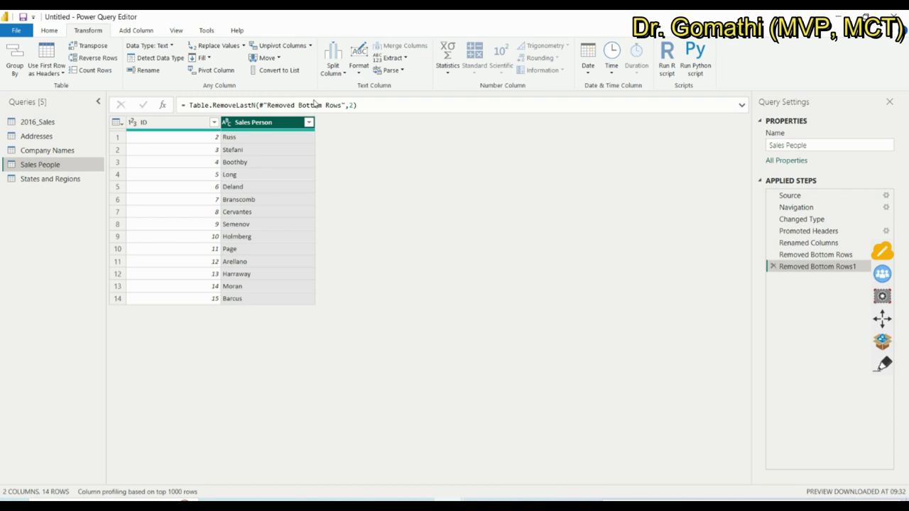
# Add the prefix "Mr." to the Sales Person values, and remove the added prefix step
pyautogui.click(359, 68)
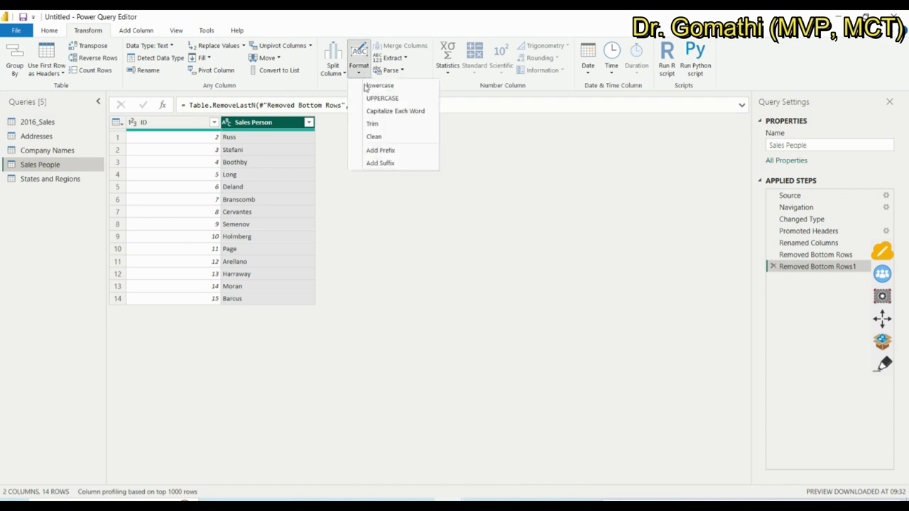
pyautogui.click(380, 149)
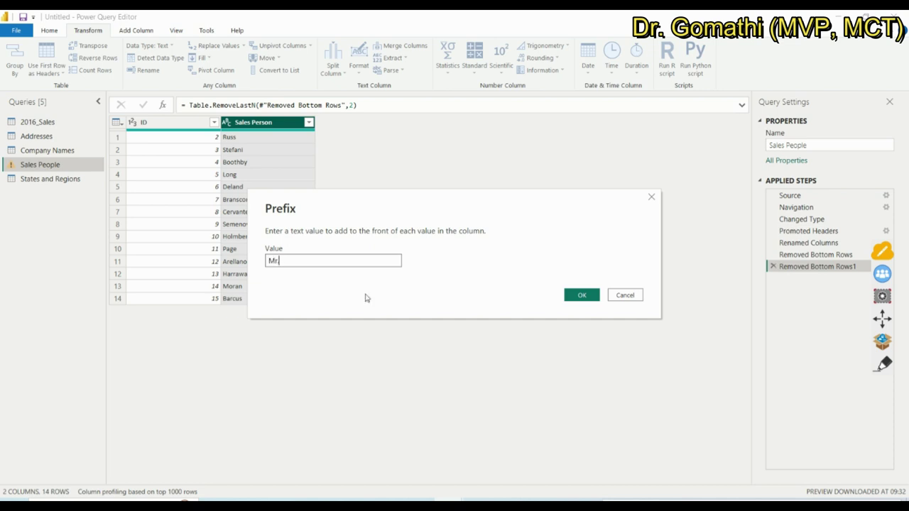
pyautogui.click(583, 295)
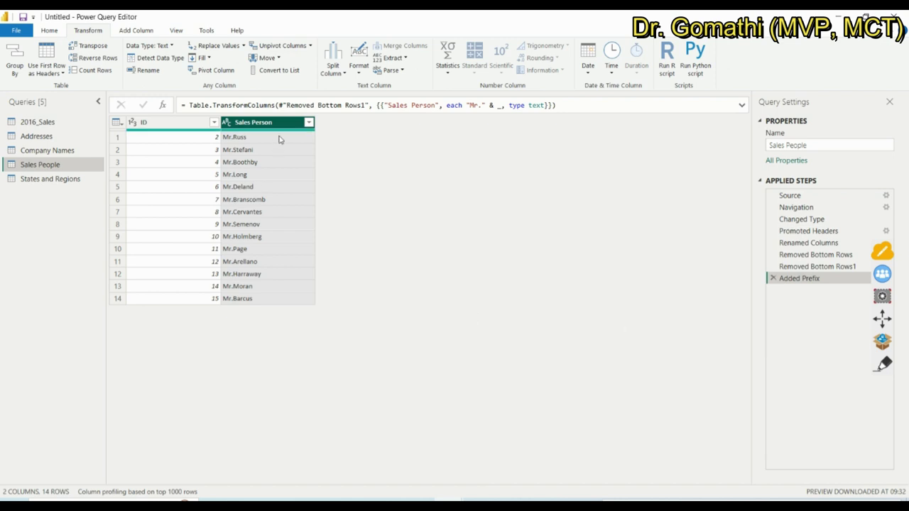
pyautogui.click(774, 279)
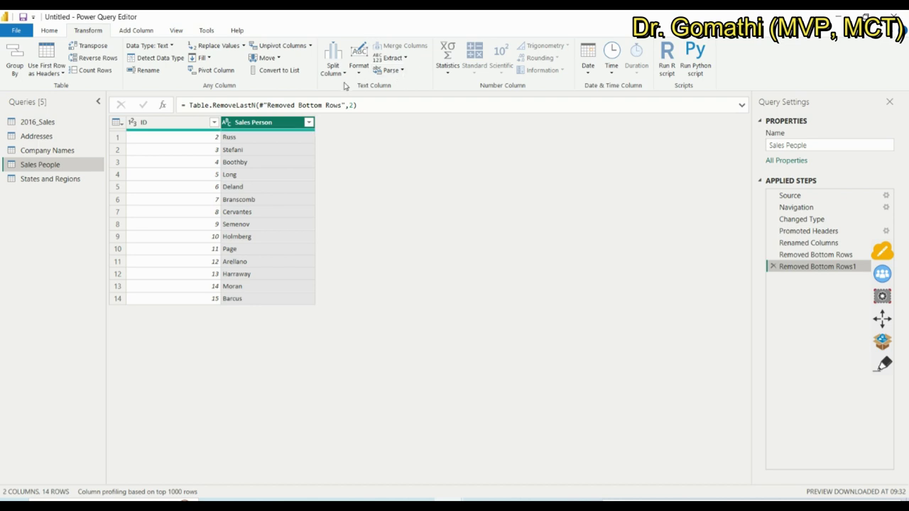
# Add the suffix "A" to the Sales Person values, and remove the added suffix step
pyautogui.click(363, 73)
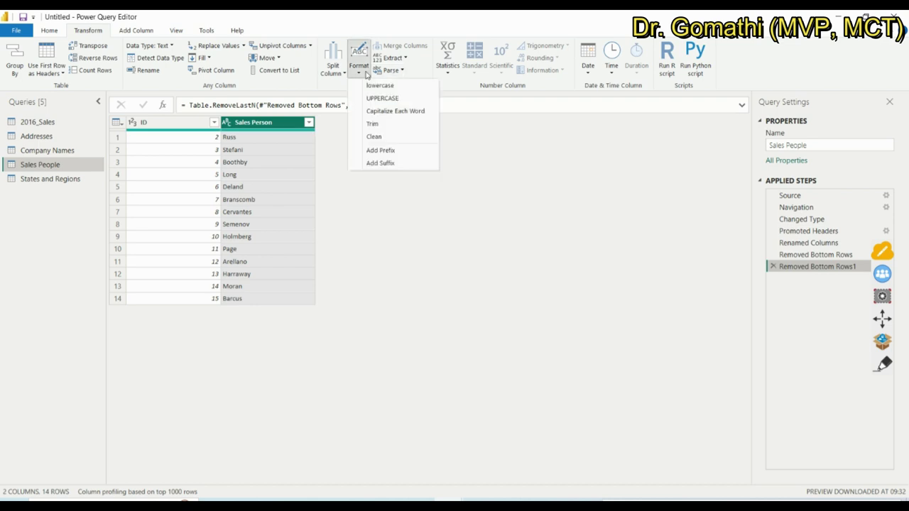
pyautogui.click(375, 165)
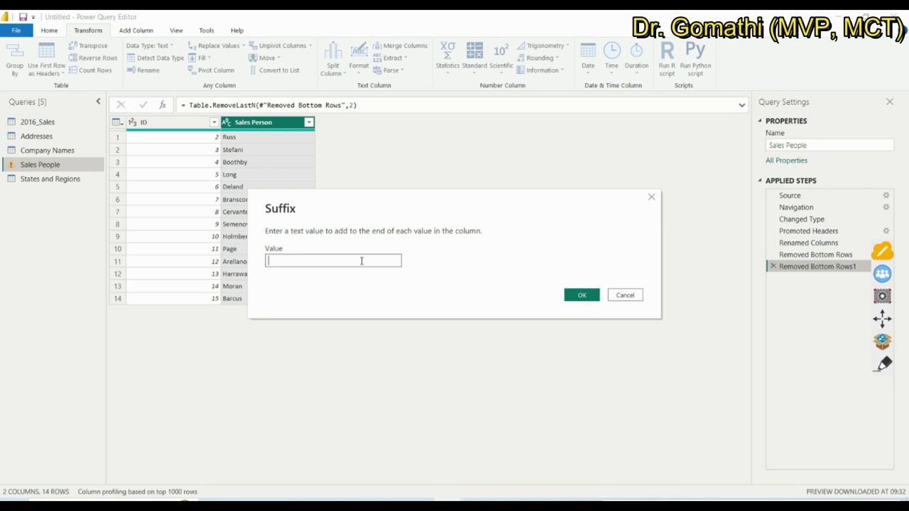
pyautogui.click(583, 296)
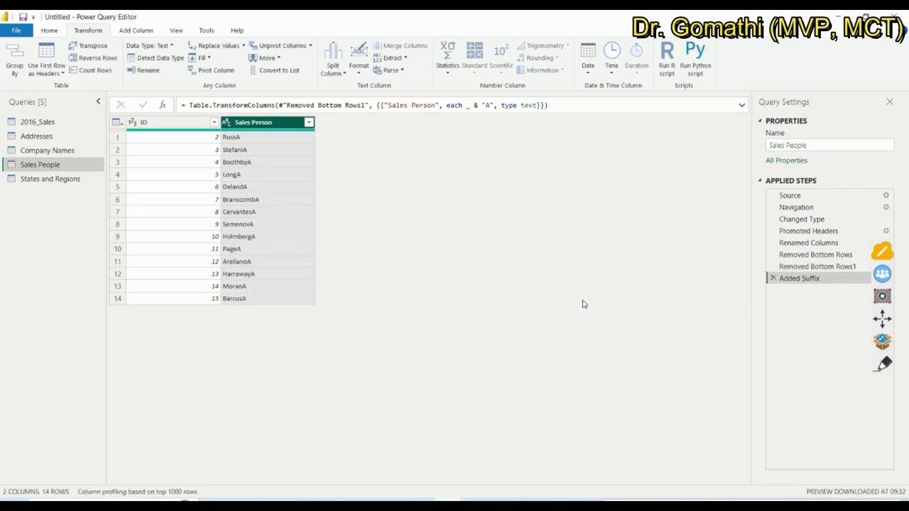
pyautogui.click(772, 278)
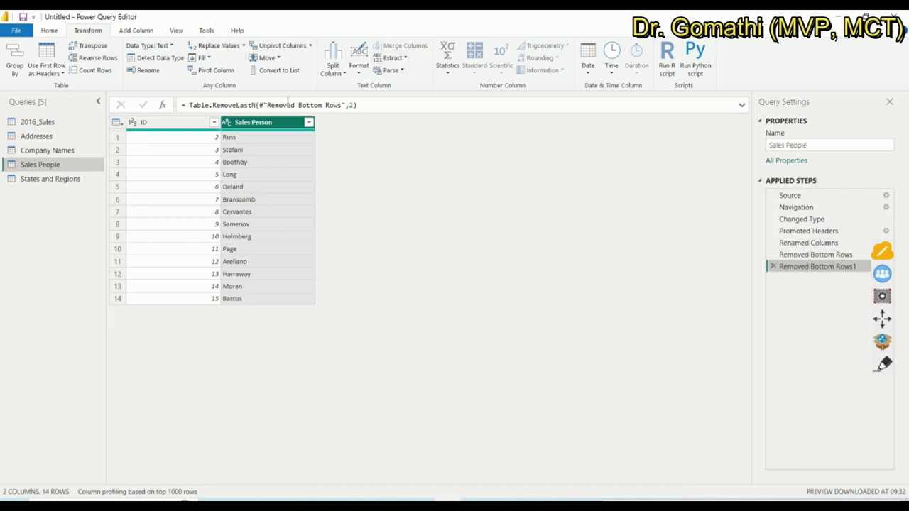
# Extract the text length of the Sales Person values, inspect the second row, and remove the text length step
pyautogui.click(404, 59)
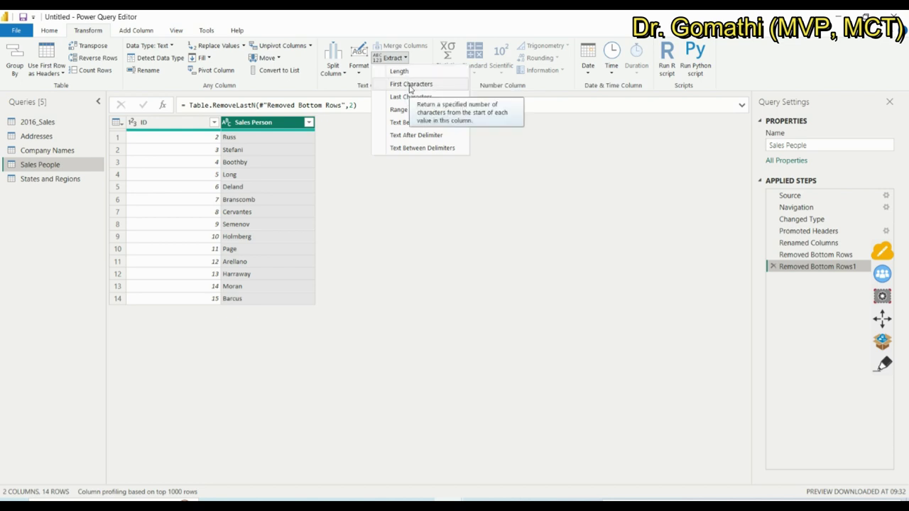
pyautogui.click(403, 72)
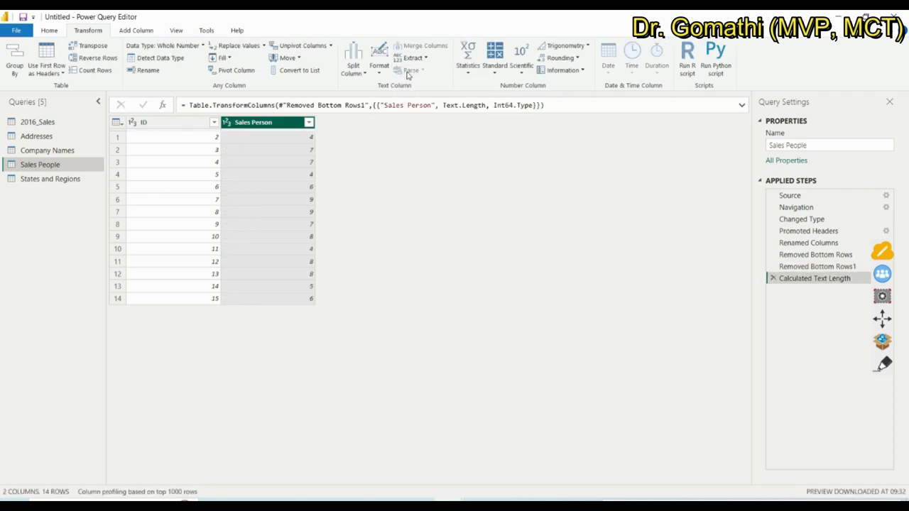
pyautogui.click(310, 149)
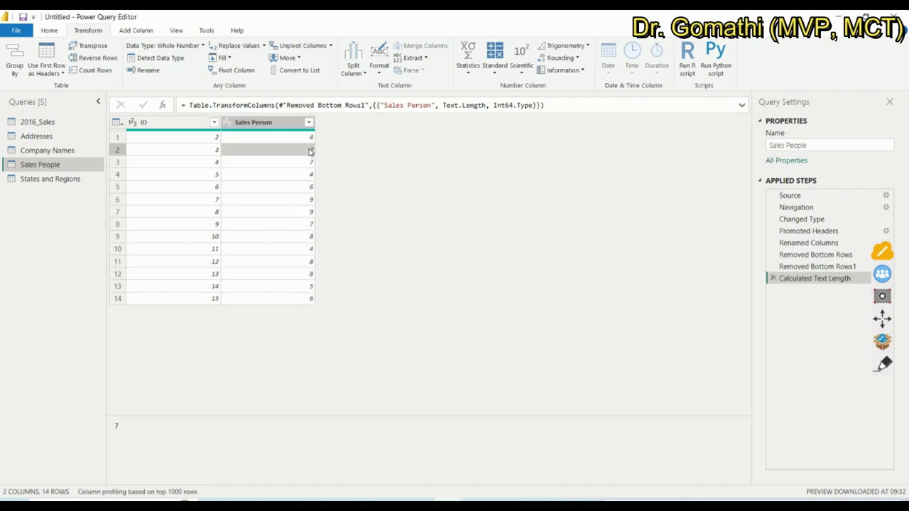
pyautogui.click(773, 279)
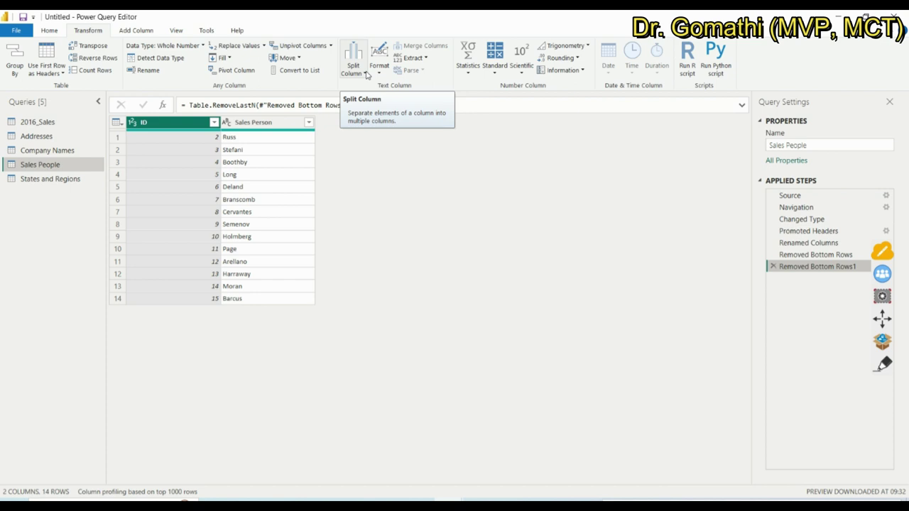
# Extract the first 2 characters of the ID column, and view the other extraction options
pyautogui.click(419, 58)
pyautogui.click(426, 83)
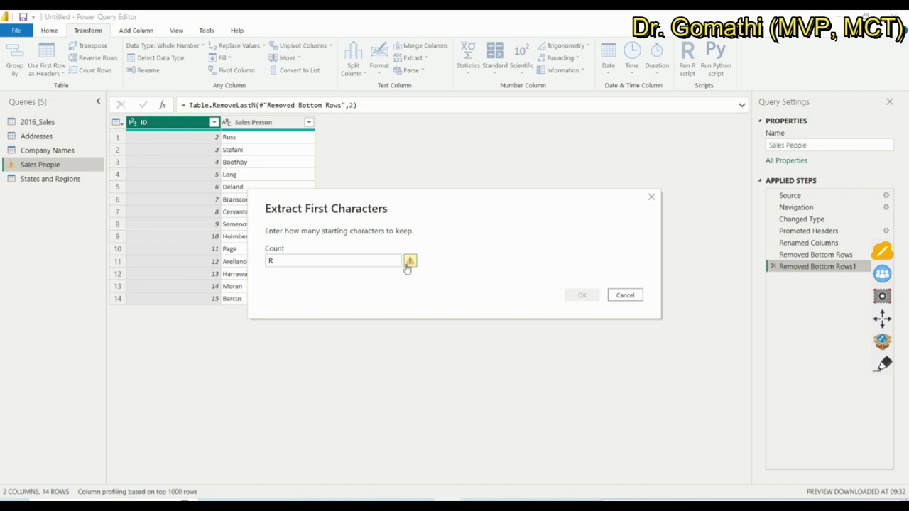
pyautogui.press('BackSpace')
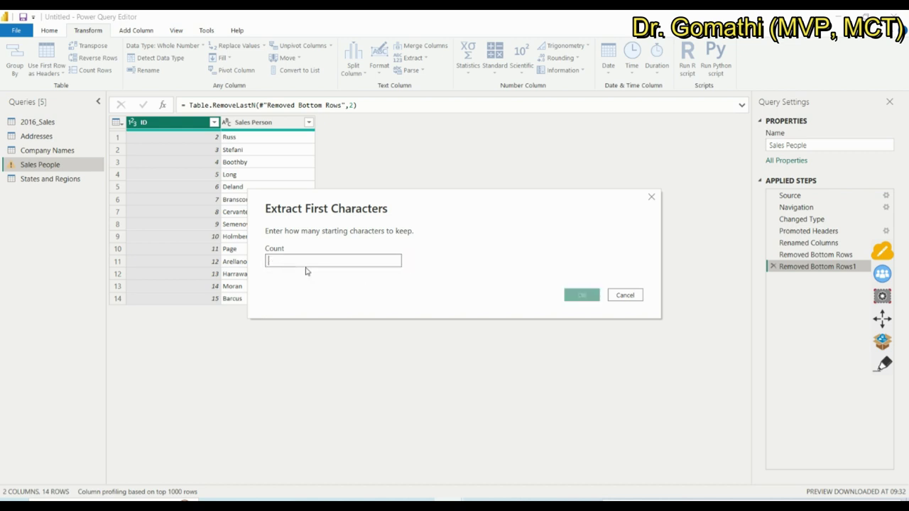
pyautogui.write('2')
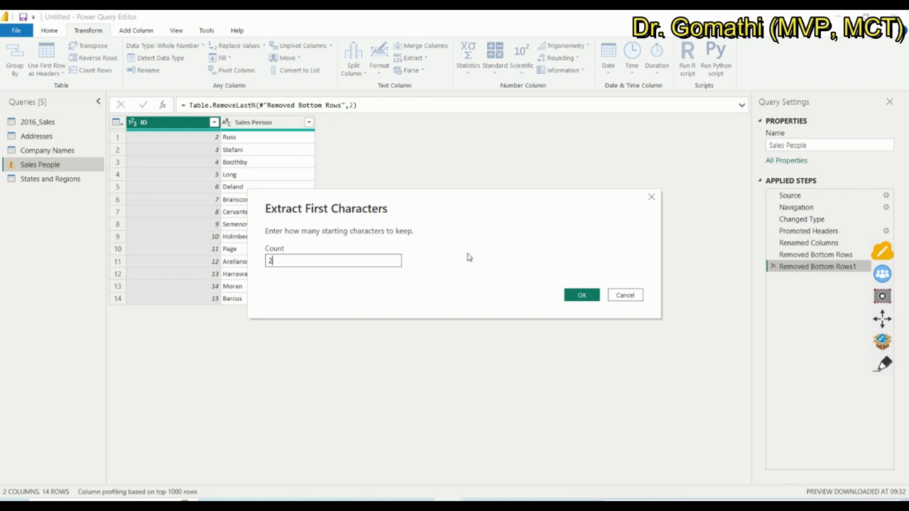
pyautogui.click(578, 296)
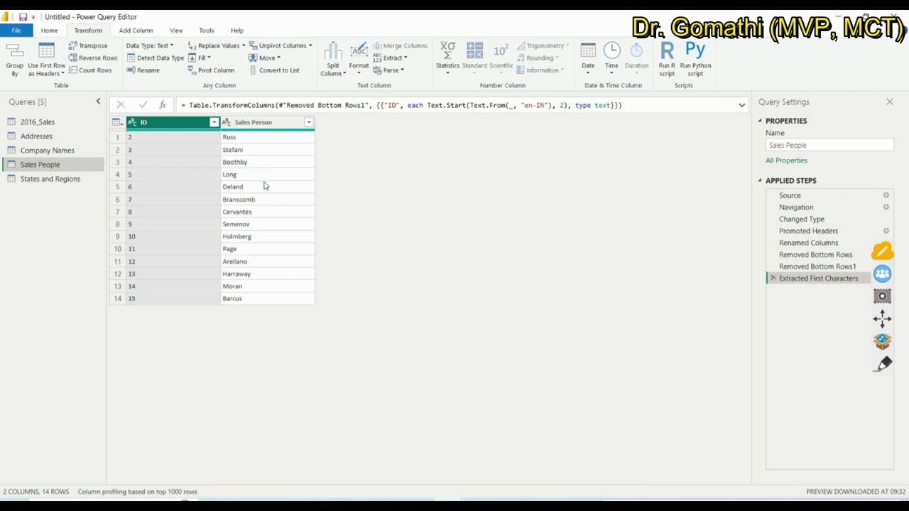
pyautogui.click(396, 57)
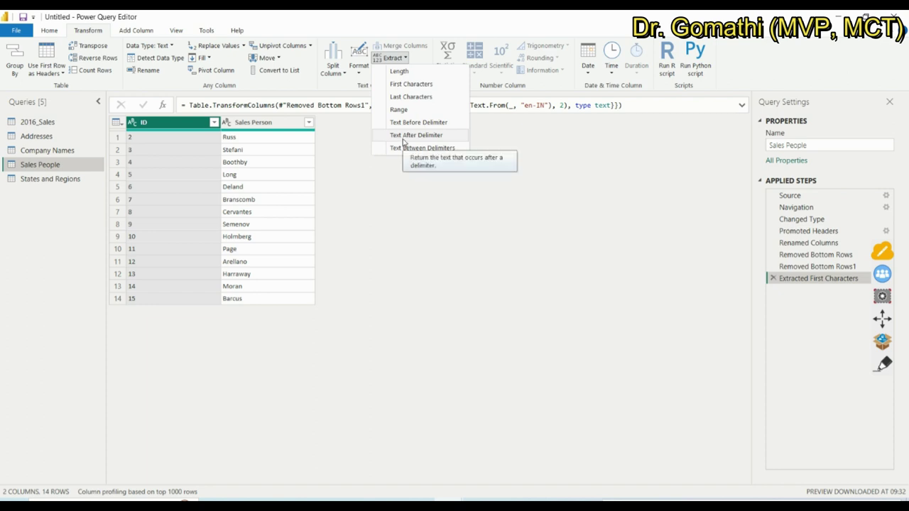
pyautogui.click(420, 240)
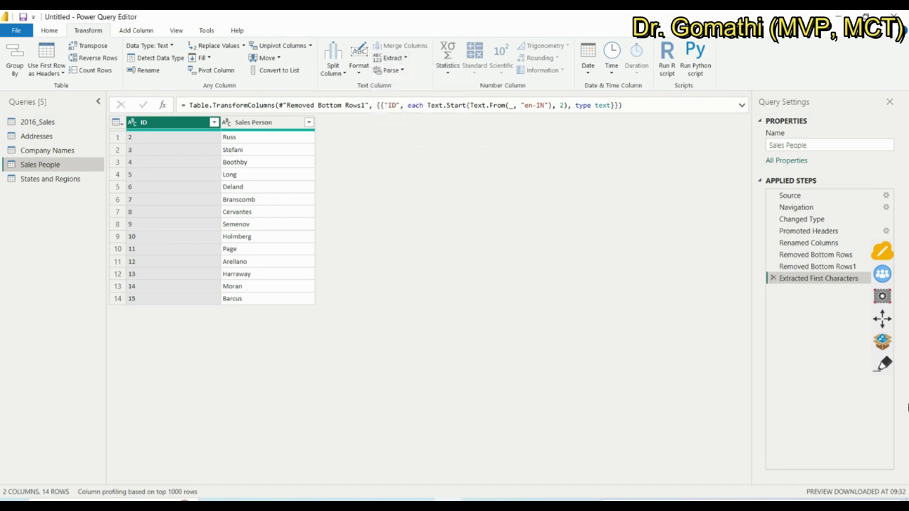
# Outline the Extract and Parse commands and the Convert to List command with the black pen
pyautogui.click(882, 363)
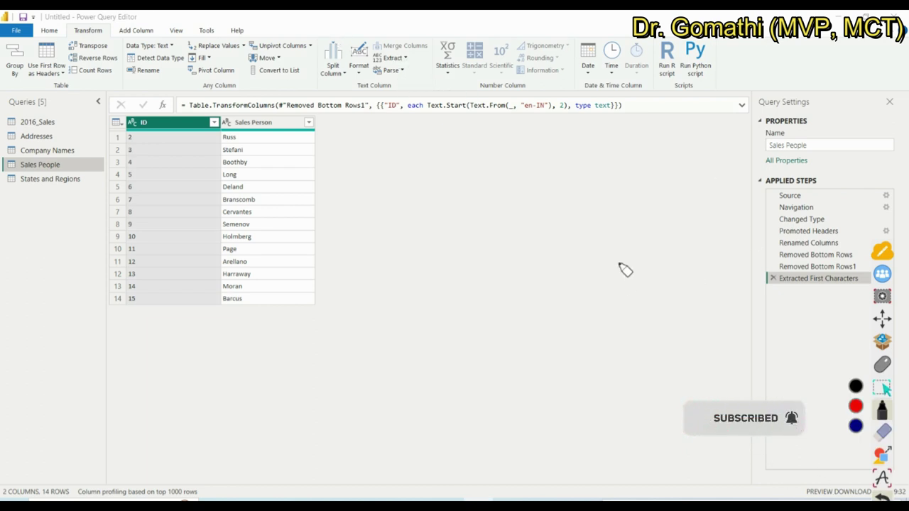
pyautogui.moveTo(416, 83)
pyautogui.mouseDown()
pyautogui.moveTo(374, 81)
pyautogui.moveTo(371, 48)
pyautogui.moveTo(408, 45)
pyautogui.moveTo(417, 91)
pyautogui.mouseUp()
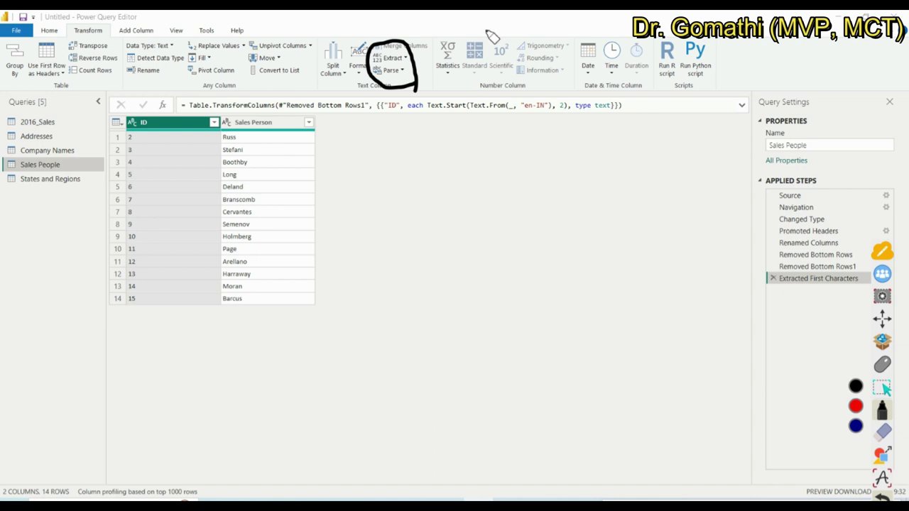
pyautogui.moveTo(413, 88)
pyautogui.mouseDown()
pyautogui.moveTo(381, 86)
pyautogui.moveTo(380, 51)
pyautogui.moveTo(416, 51)
pyautogui.moveTo(415, 89)
pyautogui.mouseUp()
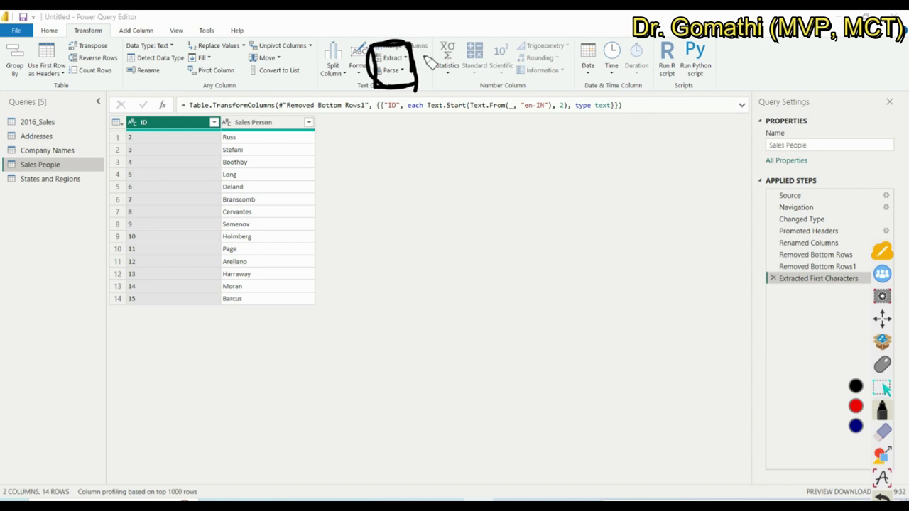
pyautogui.moveTo(289, 85)
pyautogui.mouseDown()
pyautogui.moveTo(248, 91)
pyautogui.moveTo(250, 64)
pyautogui.moveTo(307, 70)
pyautogui.moveTo(309, 82)
pyautogui.moveTo(277, 98)
pyautogui.mouseUp()
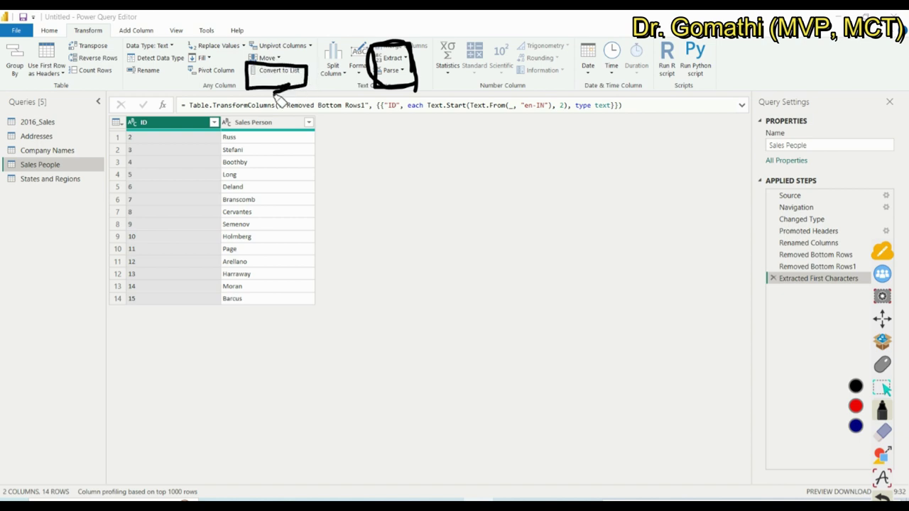
# Outline the Replace Values and Count Rows commands with the pen, and clear all annotations
pyautogui.moveTo(237, 47)
pyautogui.mouseDown()
pyautogui.moveTo(182, 56)
pyautogui.moveTo(248, 33)
pyautogui.moveTo(250, 46)
pyautogui.moveTo(226, 52)
pyautogui.moveTo(185, 51)
pyautogui.mouseUp()
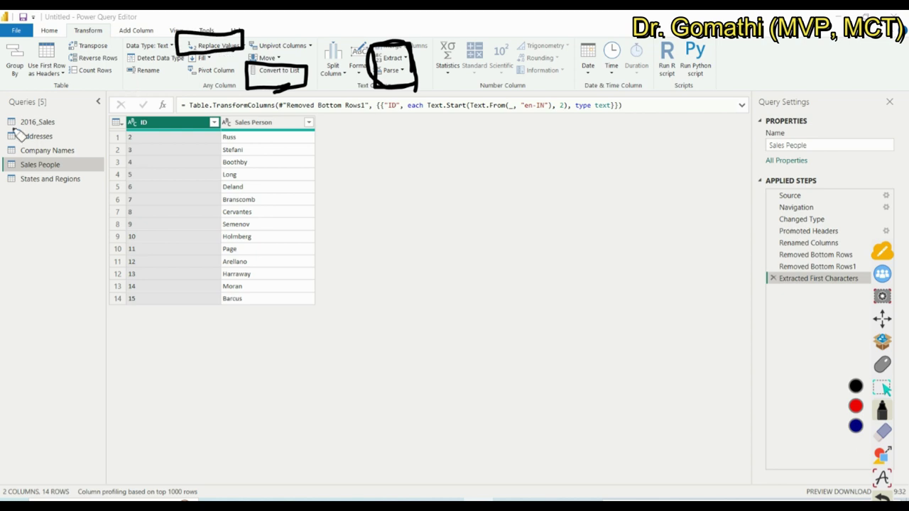
pyautogui.moveTo(115, 86)
pyautogui.mouseDown()
pyautogui.moveTo(64, 80)
pyautogui.moveTo(64, 64)
pyautogui.moveTo(115, 64)
pyautogui.moveTo(115, 86)
pyautogui.mouseUp()
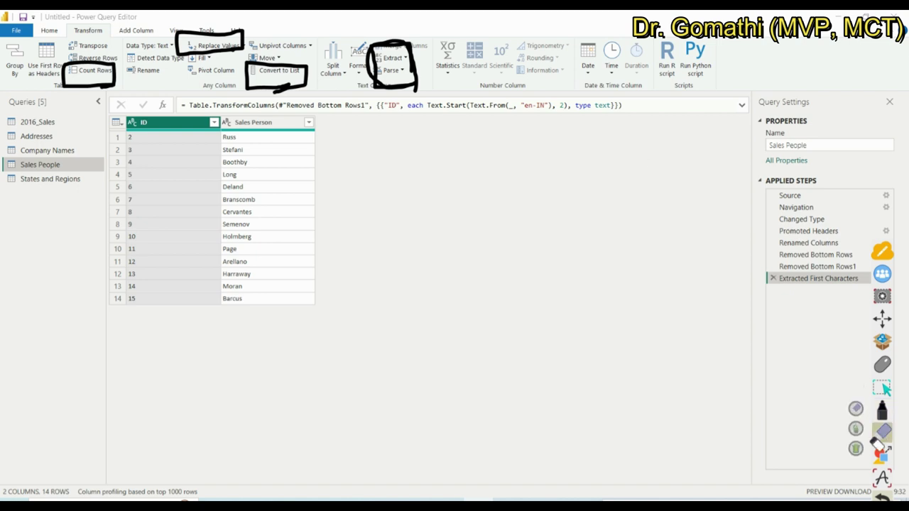
pyautogui.click(880, 454)
# Outline the Number Column group with the pen, clear the annotation, and leave drawing mode
pyautogui.moveTo(542, 110)
pyautogui.mouseDown()
pyautogui.moveTo(513, 24)
pyautogui.moveTo(552, 39)
pyautogui.mouseUp()
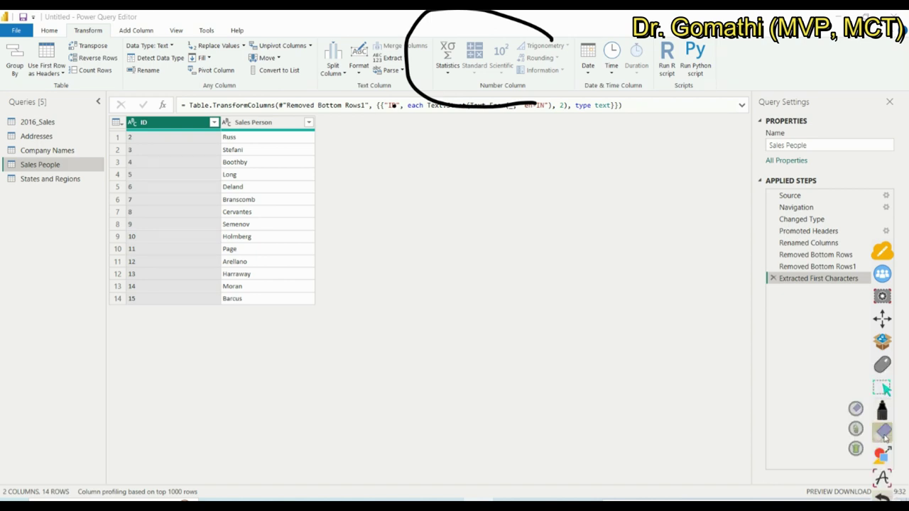
pyautogui.click(880, 455)
pyautogui.click(883, 365)
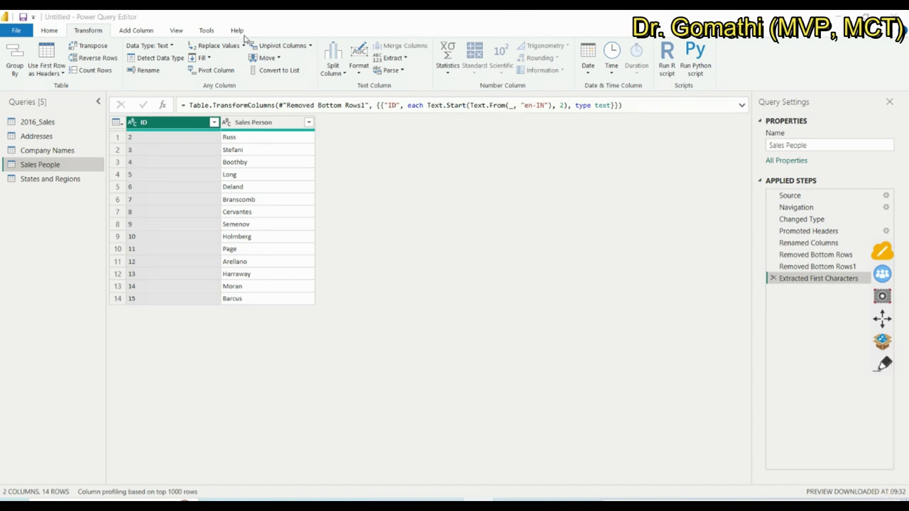
# Circle the Text Column group and the Sales Person data type icon, and handwrite an underlined "ABC" and "Text" beside the table
pyautogui.click(883, 365)
pyautogui.moveTo(426, 91)
pyautogui.mouseDown()
pyautogui.moveTo(328, 104)
pyautogui.moveTo(315, 41)
pyautogui.moveTo(372, 24)
pyautogui.moveTo(421, 35)
pyautogui.moveTo(392, 112)
pyautogui.mouseUp()
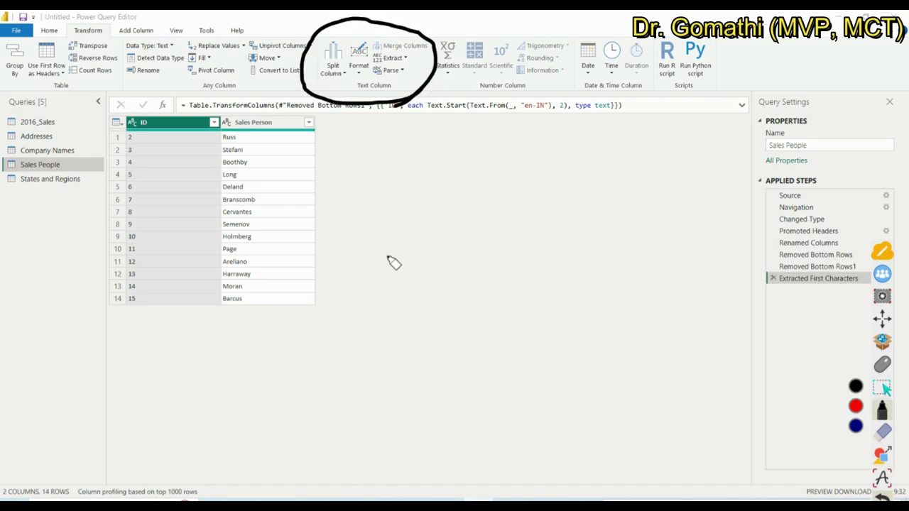
pyautogui.moveTo(240, 115)
pyautogui.mouseDown()
pyautogui.moveTo(213, 118)
pyautogui.moveTo(235, 110)
pyautogui.mouseUp()
pyautogui.moveTo(396, 235)
pyautogui.mouseDown()
pyautogui.moveTo(426, 235)
pyautogui.moveTo(462, 211)
pyautogui.moveTo(474, 224)
pyautogui.mouseUp()
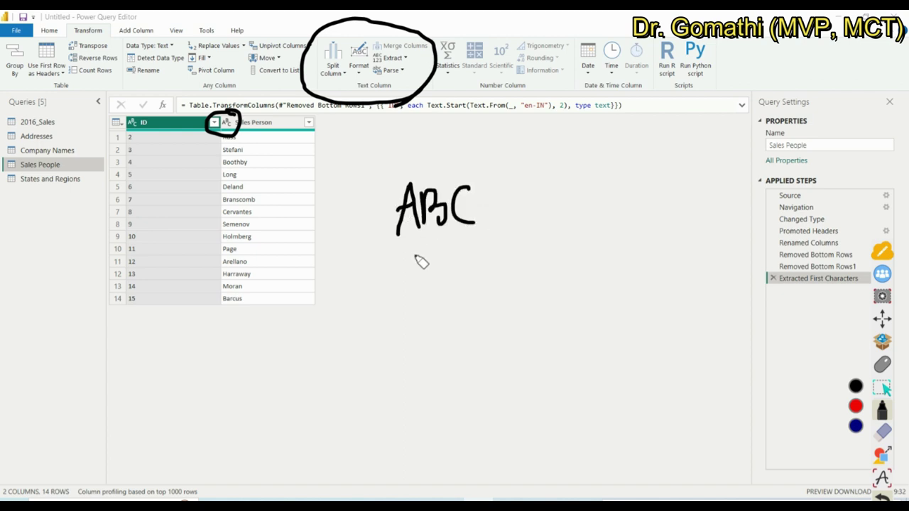
pyautogui.moveTo(387, 261); pyautogui.dragTo(527, 240)
pyautogui.moveTo(408, 266); pyautogui.dragTo(506, 237)
pyautogui.moveTo(470, 285); pyautogui.dragTo(469, 340)
pyautogui.moveTo(435, 285); pyautogui.dragTo(533, 263)
pyautogui.moveTo(497, 342)
pyautogui.mouseDown()
pyautogui.moveTo(535, 311)
pyautogui.moveTo(547, 324)
pyautogui.moveTo(607, 283)
pyautogui.mouseUp()
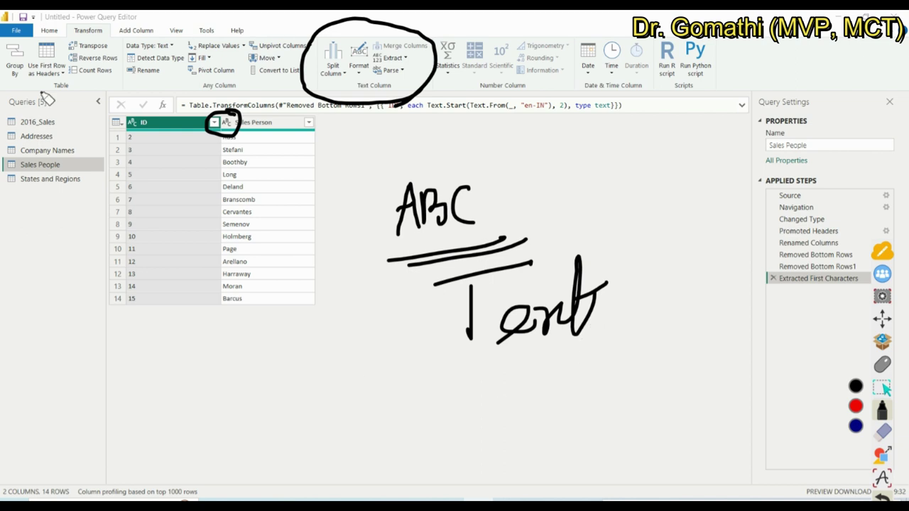
# Outline the Number Column group with an arrow to a handwritten "123", and clear all annotations
pyautogui.moveTo(509, 105)
pyautogui.mouseDown()
pyautogui.moveTo(426, 107)
pyautogui.moveTo(414, 53)
pyautogui.moveTo(484, 17)
pyautogui.moveTo(561, 17)
pyautogui.moveTo(575, 40)
pyautogui.moveTo(576, 85)
pyautogui.moveTo(508, 177)
pyautogui.mouseUp()
pyautogui.moveTo(465, 157)
pyautogui.mouseDown()
pyautogui.moveTo(522, 157)
pyautogui.moveTo(558, 183)
pyautogui.mouseUp()
pyautogui.moveTo(573, 151); pyautogui.dragTo(603, 173)
pyautogui.moveTo(600, 137); pyautogui.dragTo(609, 170)
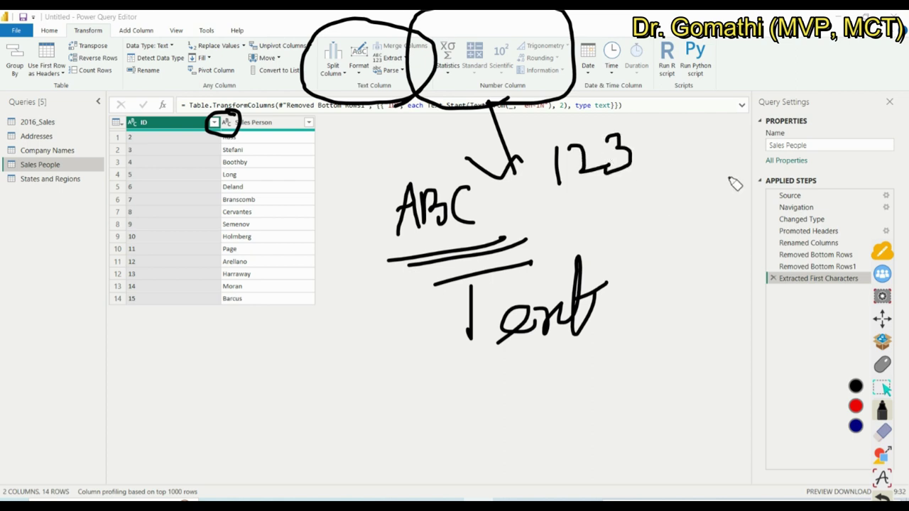
pyautogui.click(883, 430)
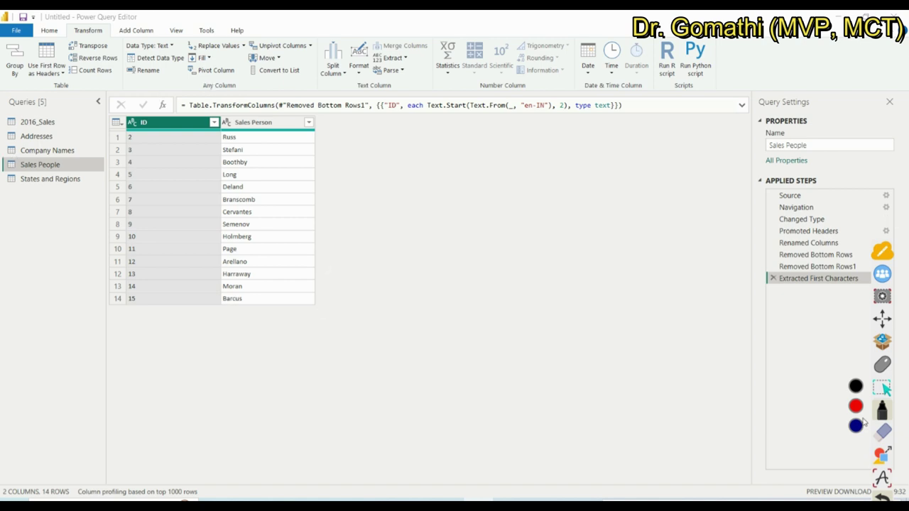
pyautogui.click(883, 387)
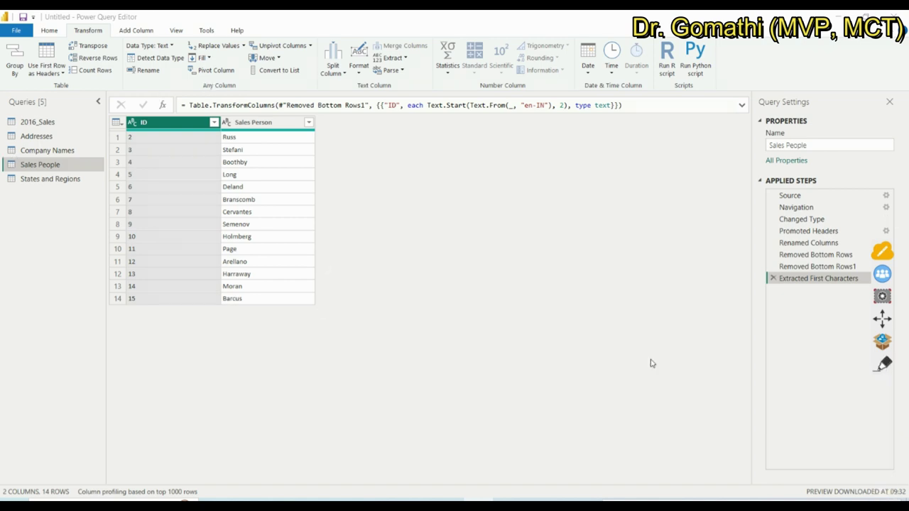
# View the Statistics options available for the Sales Person text column
pyautogui.click(273, 125)
pyautogui.click(447, 71)
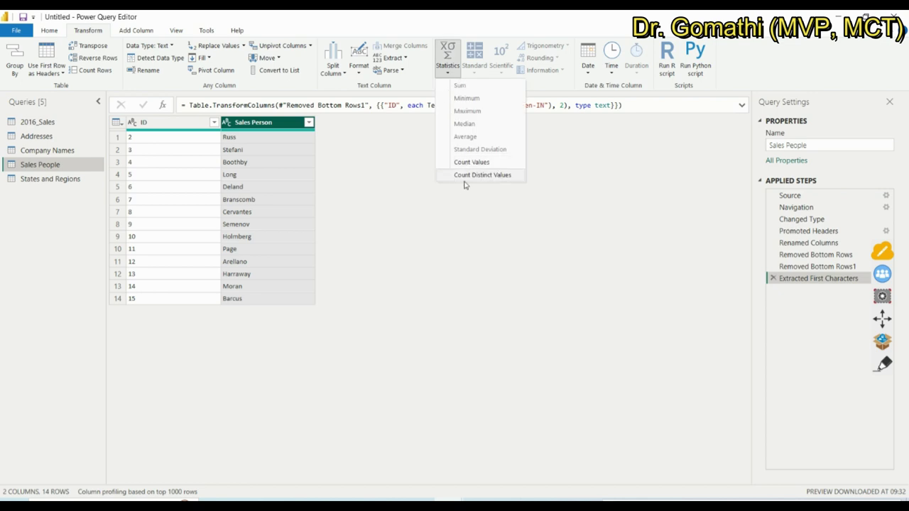
pyautogui.click(781, 284)
# Remove the Extracted First Characters, Removed Bottom Rows1 and Removed Bottom Rows steps from the Sales People query
pyautogui.click(773, 279)
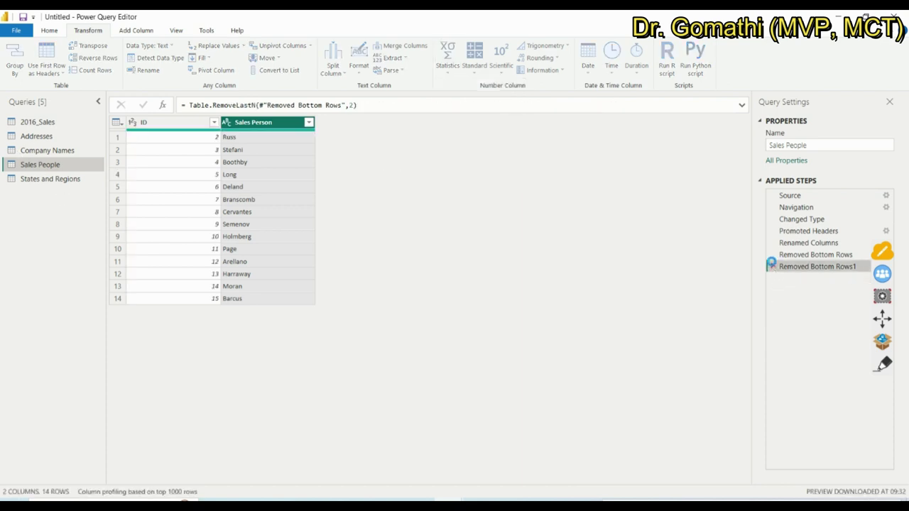
pyautogui.click(774, 266)
pyautogui.click(773, 254)
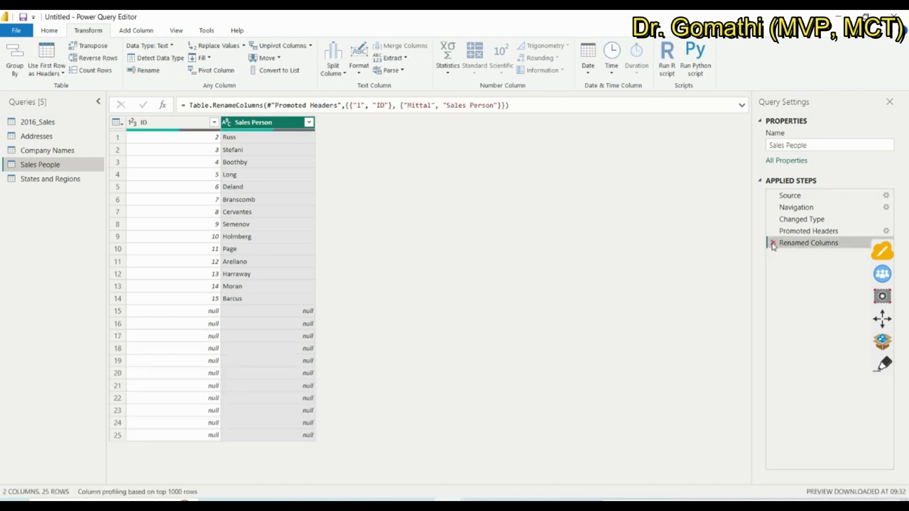
# Open the 2016_Sales query and look over its columns
pyautogui.click(44, 150)
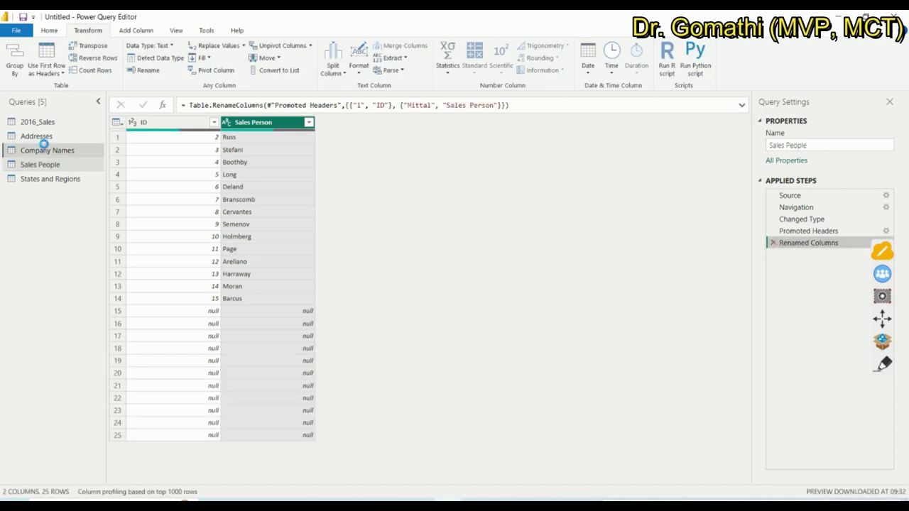
pyautogui.click(64, 135)
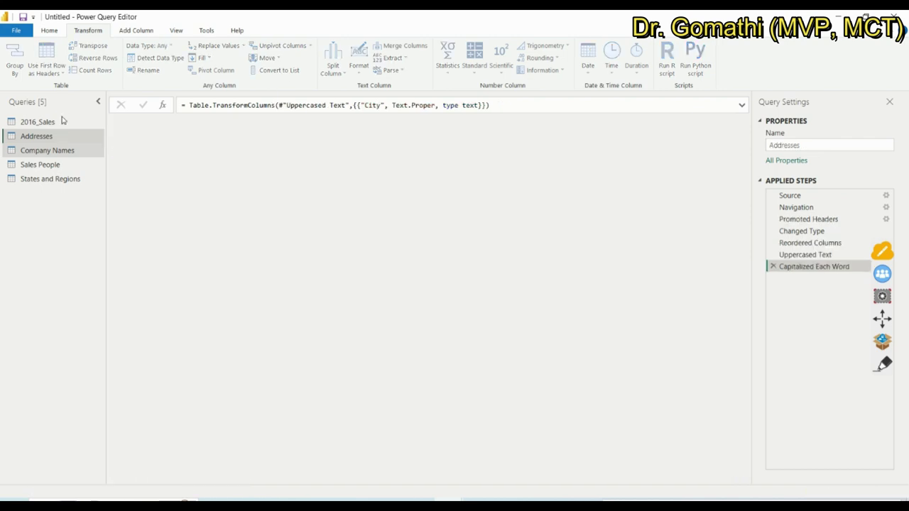
pyautogui.click(62, 122)
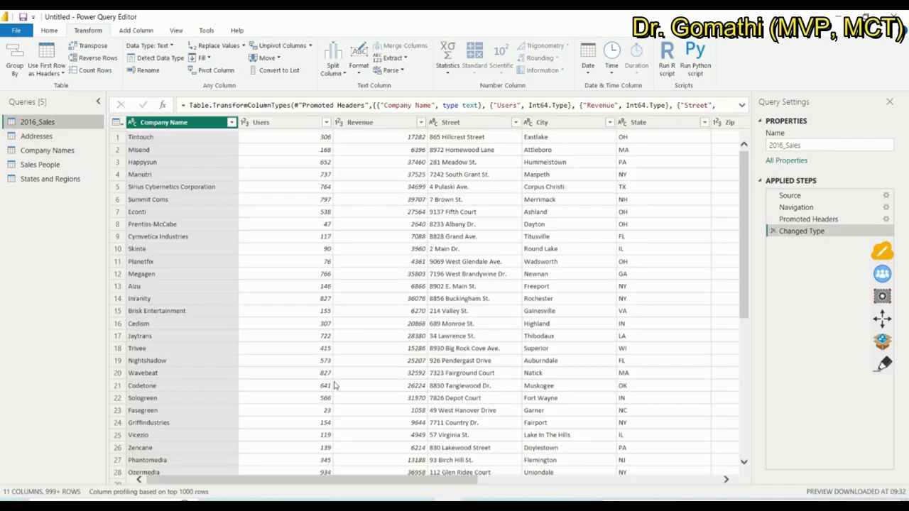
pyautogui.moveTo(348, 480)
pyautogui.mouseDown()
pyautogui.moveTo(650, 485)
pyautogui.moveTo(338, 485)
pyautogui.mouseUp()
# Calculate the sum of the Revenue column using the Statistics functions
pyautogui.click(375, 123)
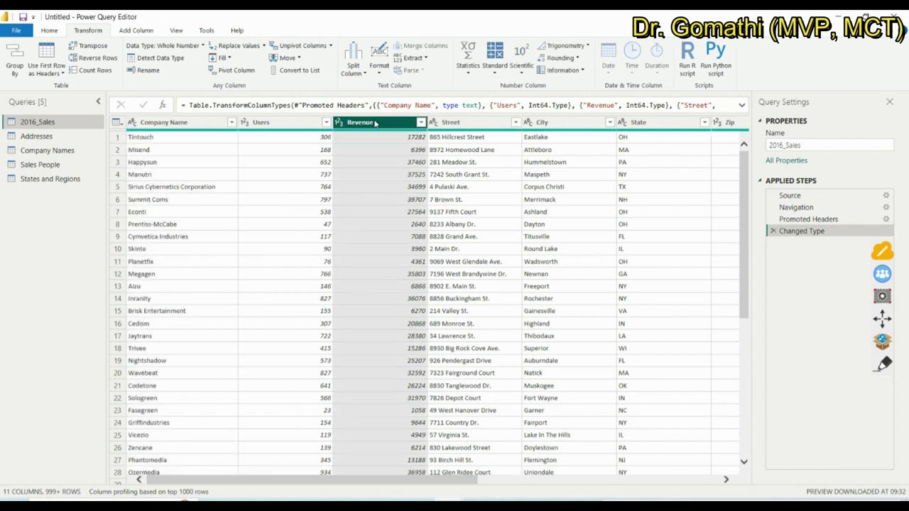
pyautogui.click(468, 61)
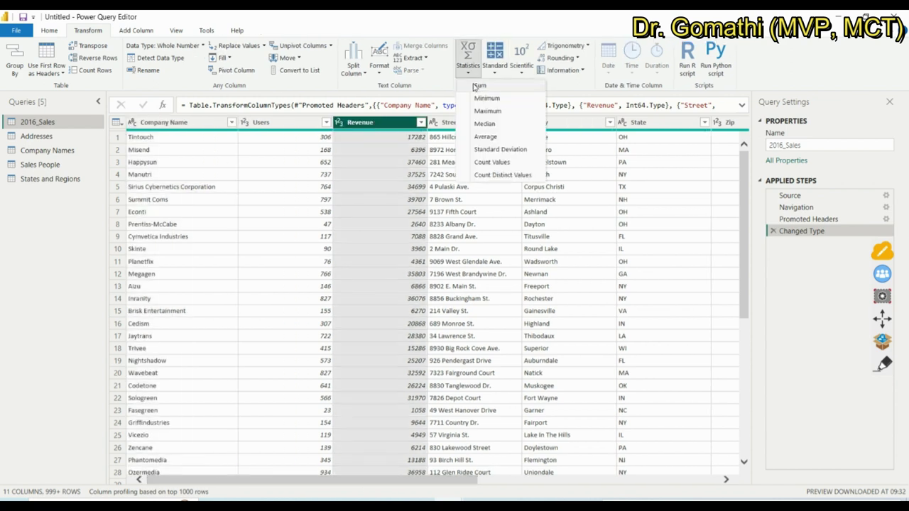
pyautogui.click(478, 86)
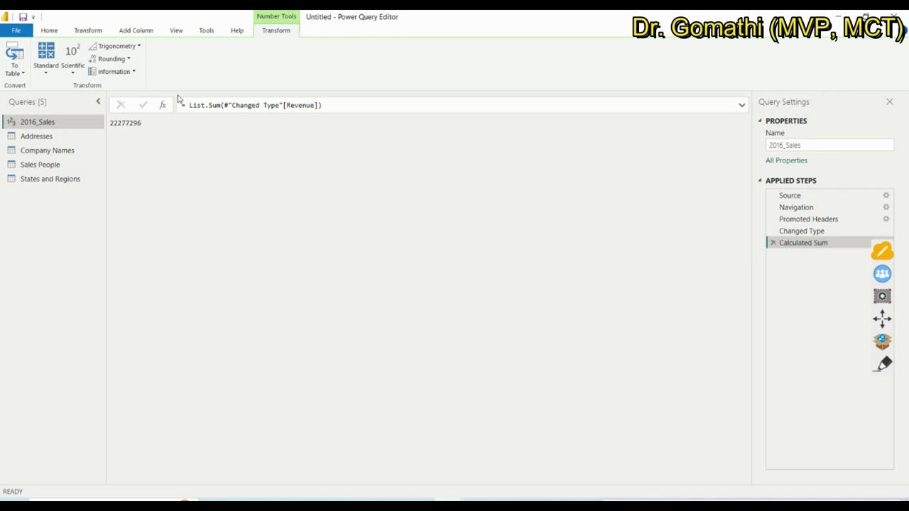
# View the options for converting the sum to a table or list, and remove the Calculated Sum step
pyautogui.click(15, 71)
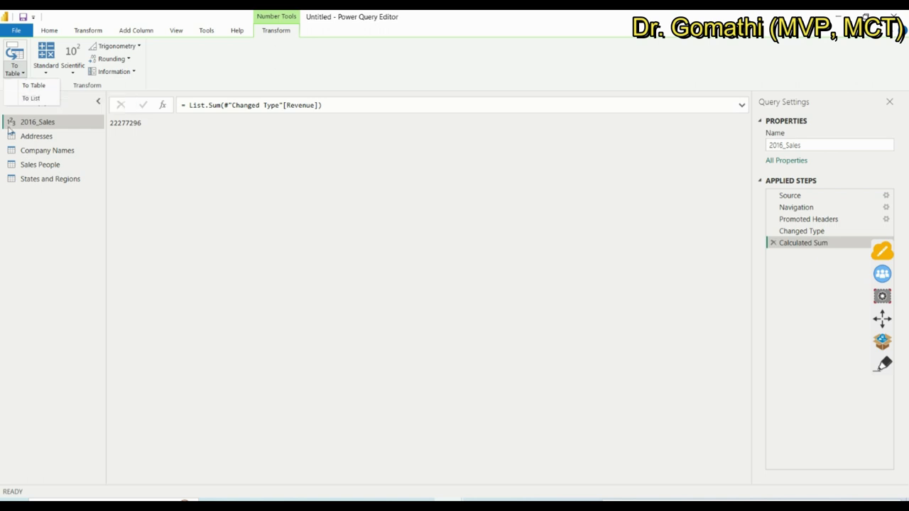
pyautogui.click(622, 198)
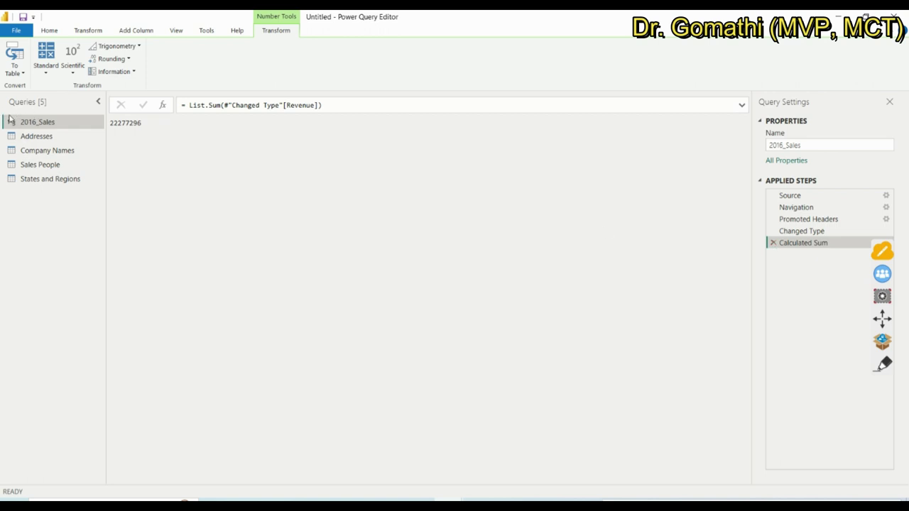
pyautogui.click(772, 243)
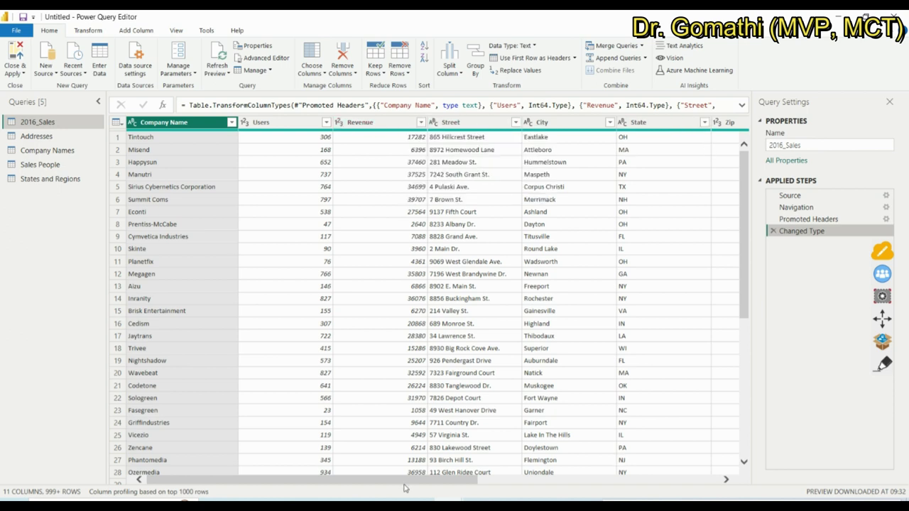
# View the Statistics and Standard calculation options for the Revenue column
pyautogui.click(371, 123)
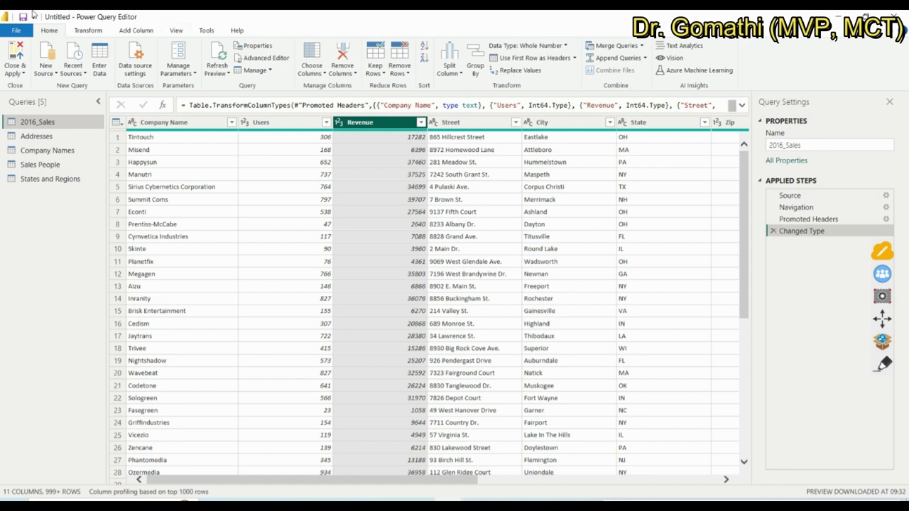
pyautogui.click(88, 30)
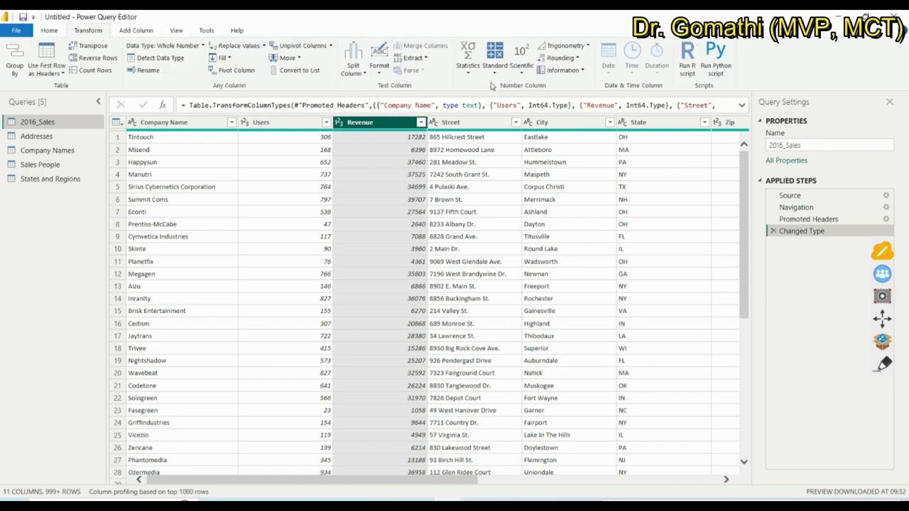
pyautogui.click(468, 71)
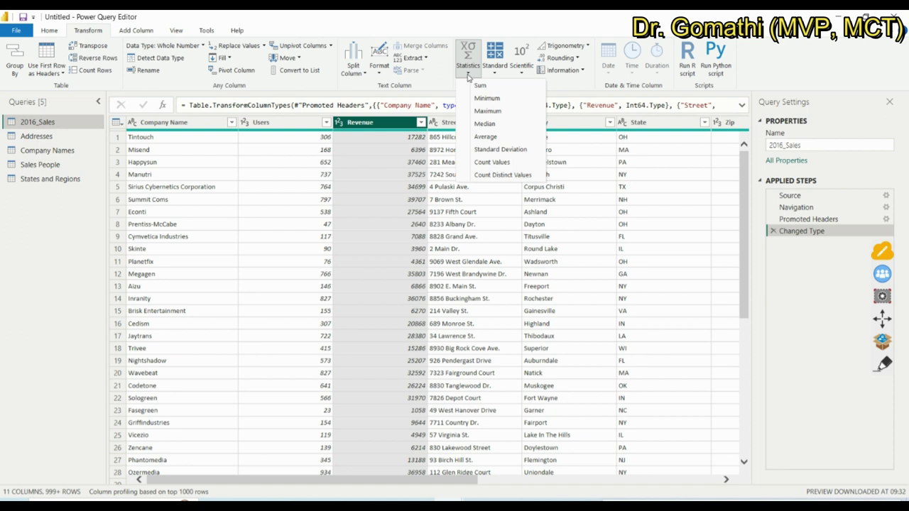
pyautogui.click(488, 72)
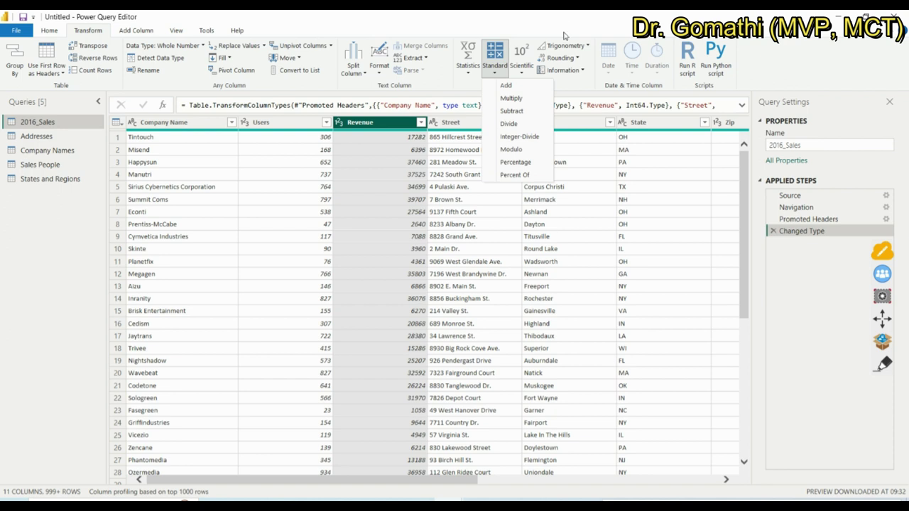
# Convert the Revenue column to absolute values, and view the other Scientific functions such as Square Root and Logarithm
pyautogui.click(522, 71)
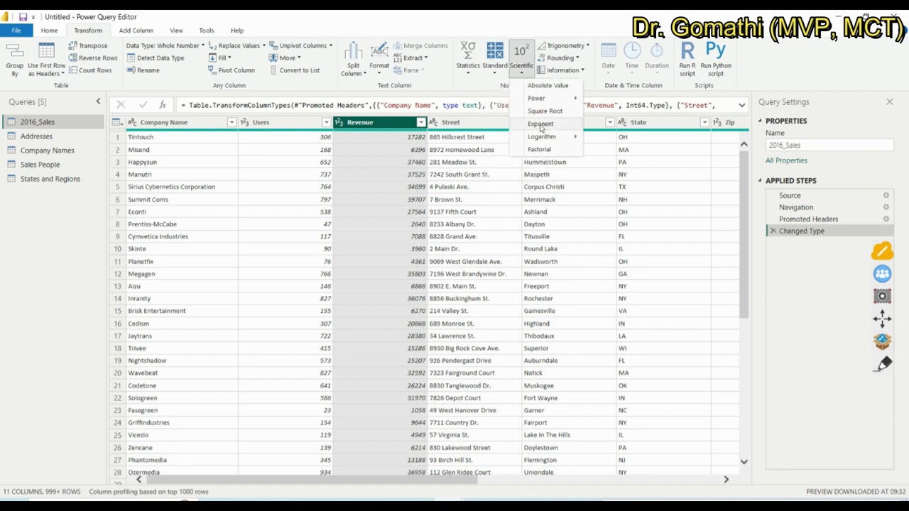
pyautogui.click(543, 85)
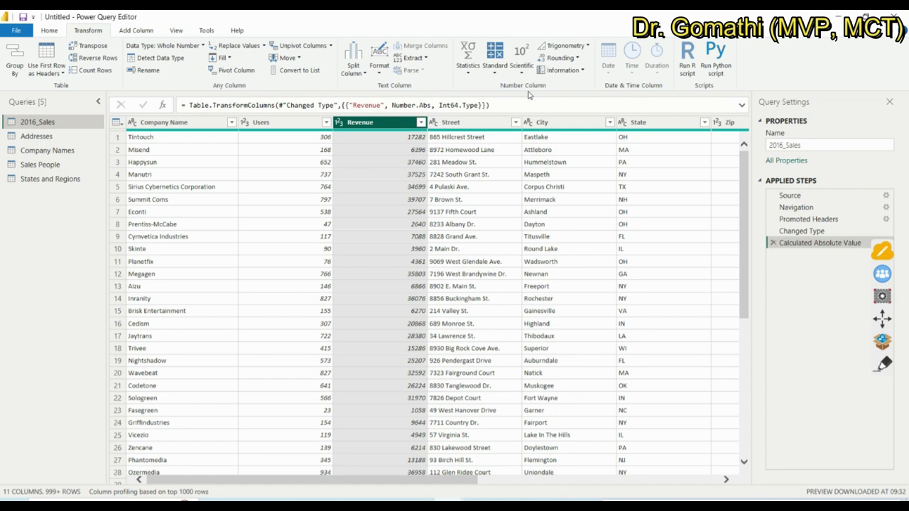
pyautogui.click(522, 71)
pyautogui.moveTo(542, 104)
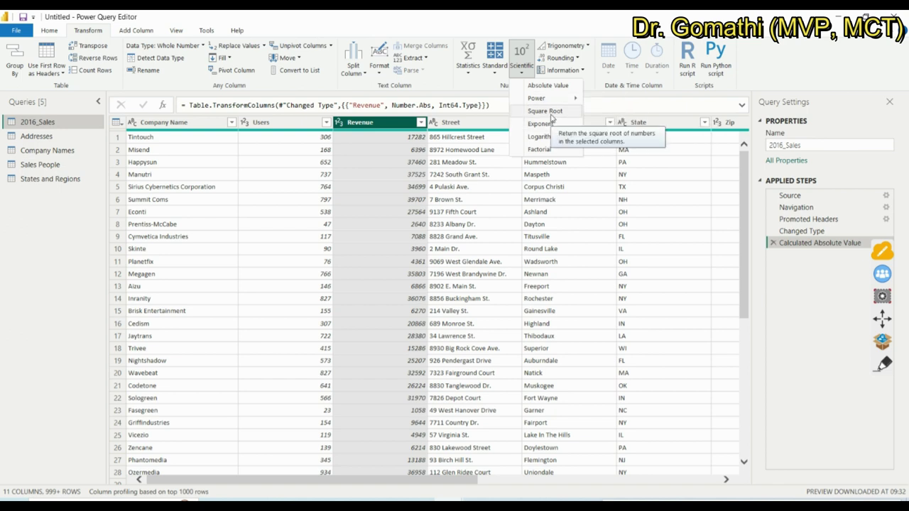
pyautogui.moveTo(551, 138)
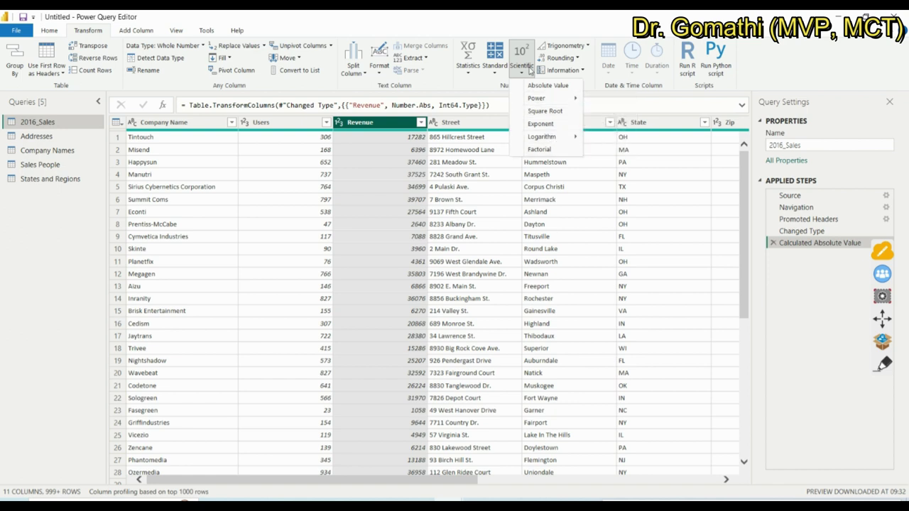
pyautogui.click(443, 89)
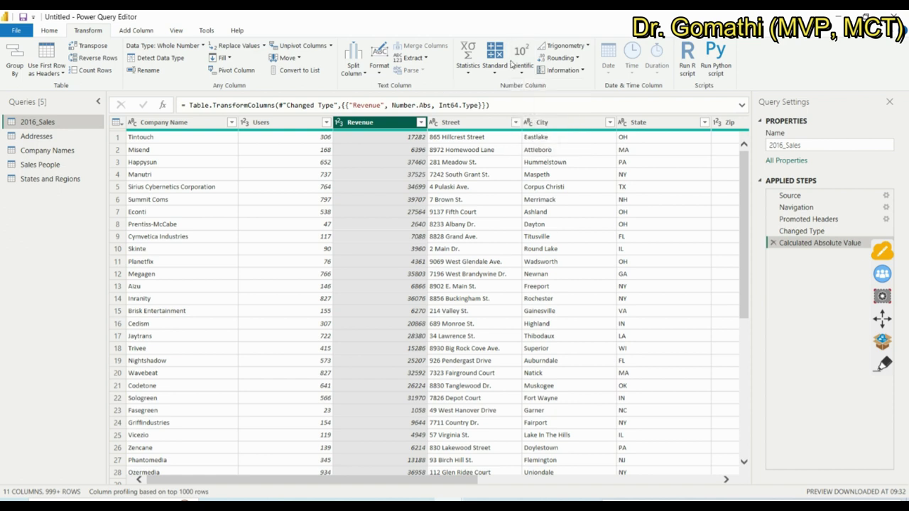
# Mark the Number Column group and outline the Count Rows, Convert to List and Extract commands with the black pen
pyautogui.click(884, 366)
pyautogui.moveTo(551, 101)
pyautogui.mouseDown()
pyautogui.moveTo(477, 100)
pyautogui.moveTo(440, 63)
pyautogui.moveTo(452, 39)
pyautogui.mouseUp()
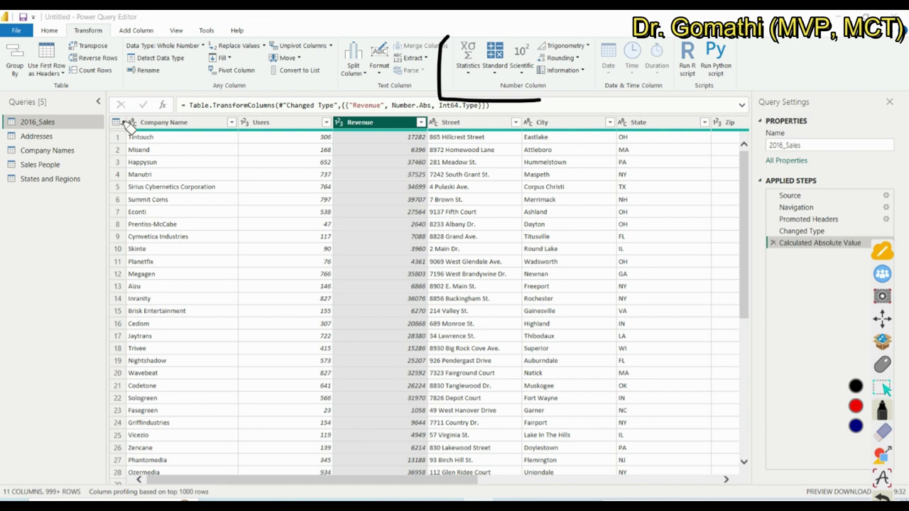
pyautogui.moveTo(118, 80)
pyautogui.mouseDown()
pyautogui.moveTo(69, 80)
pyautogui.moveTo(90, 63)
pyautogui.moveTo(119, 68)
pyautogui.moveTo(115, 82)
pyautogui.mouseUp()
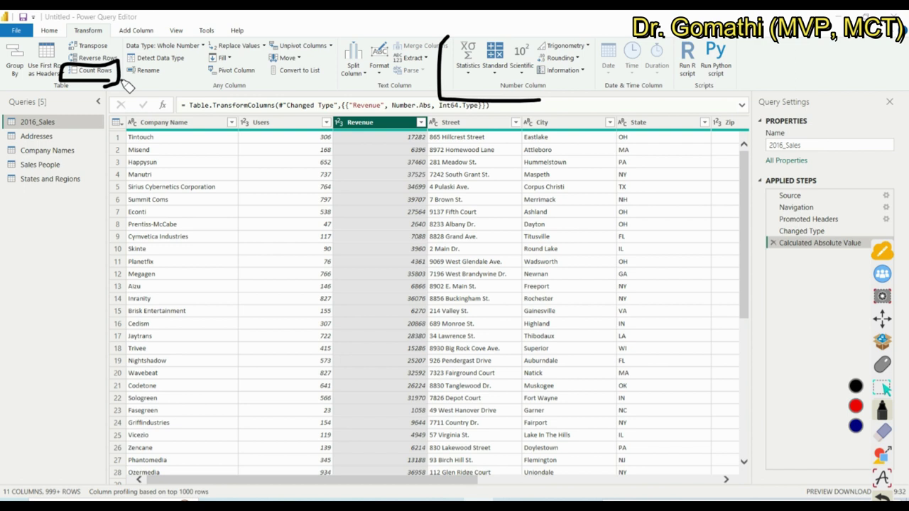
pyautogui.moveTo(297, 94)
pyautogui.mouseDown()
pyautogui.moveTo(271, 67)
pyautogui.moveTo(329, 64)
pyautogui.moveTo(330, 83)
pyautogui.moveTo(303, 89)
pyautogui.moveTo(337, 93)
pyautogui.mouseUp()
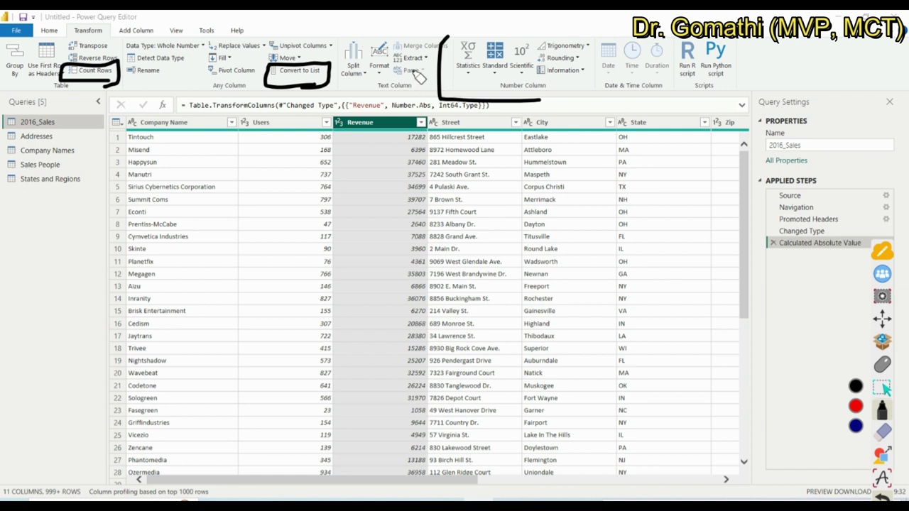
pyautogui.moveTo(430, 69)
pyautogui.mouseDown()
pyautogui.moveTo(400, 73)
pyautogui.moveTo(393, 63)
pyautogui.moveTo(414, 49)
pyautogui.moveTo(425, 73)
pyautogui.mouseUp()
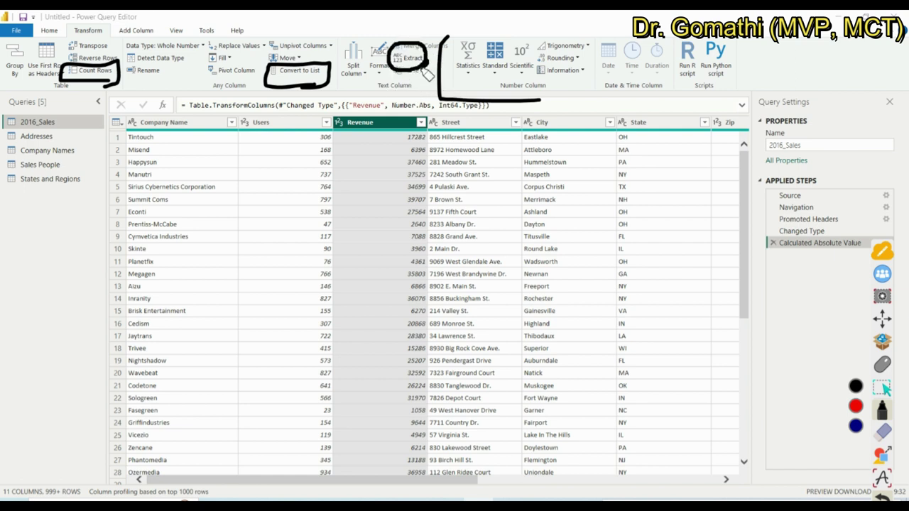
# Outline the Scientific command and the Trigonometry, Rounding and Information commands in black, erase all pen marks, and leave annotation mode
pyautogui.moveTo(521, 86)
pyautogui.mouseDown()
pyautogui.moveTo(512, 37)
pyautogui.moveTo(526, 36)
pyautogui.moveTo(514, 91)
pyautogui.moveTo(549, 90)
pyautogui.moveTo(535, 44)
pyautogui.moveTo(580, 37)
pyautogui.moveTo(580, 69)
pyautogui.moveTo(546, 87)
pyautogui.mouseUp()
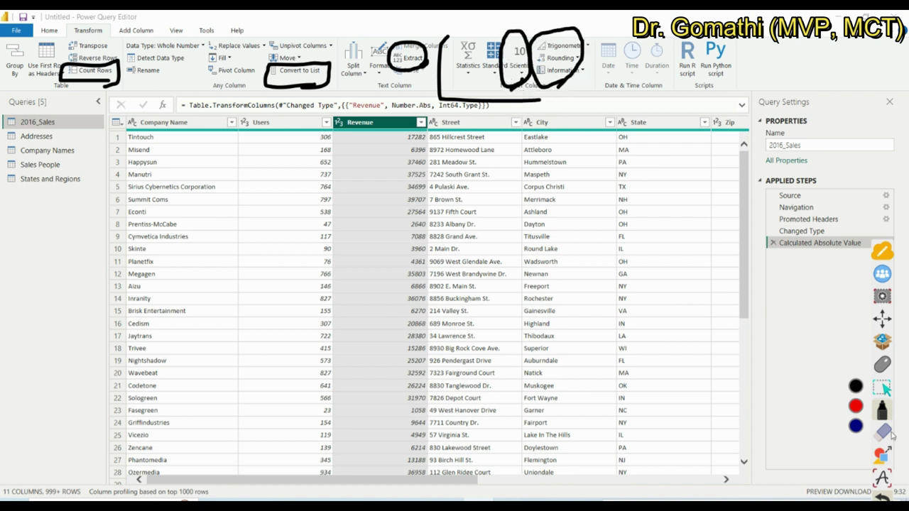
pyautogui.click(878, 455)
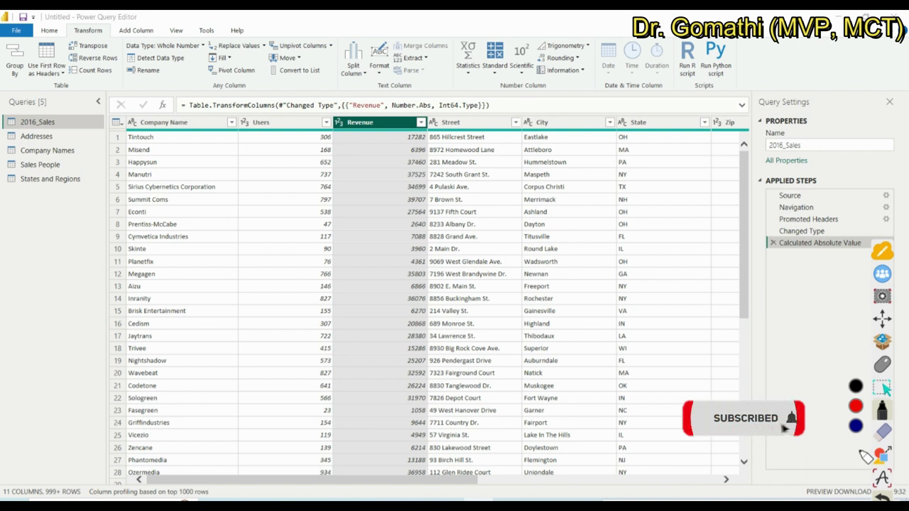
pyautogui.click(882, 431)
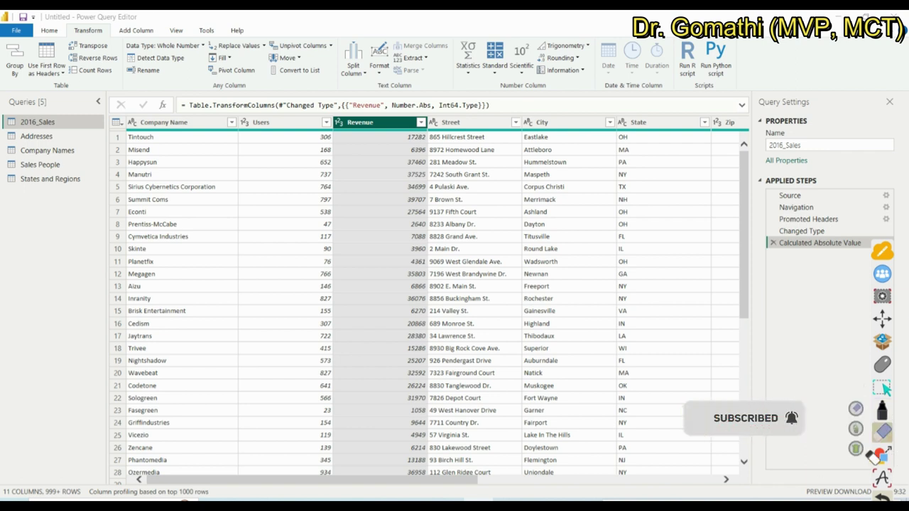
pyautogui.click(887, 366)
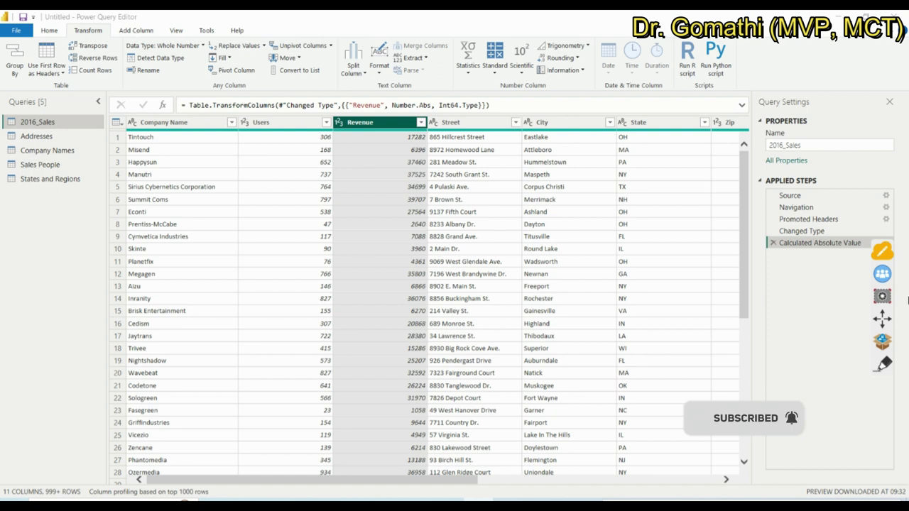
# View the commands for adding columns and the layout and data preview options, and return to the column-adding commands
pyautogui.click(134, 32)
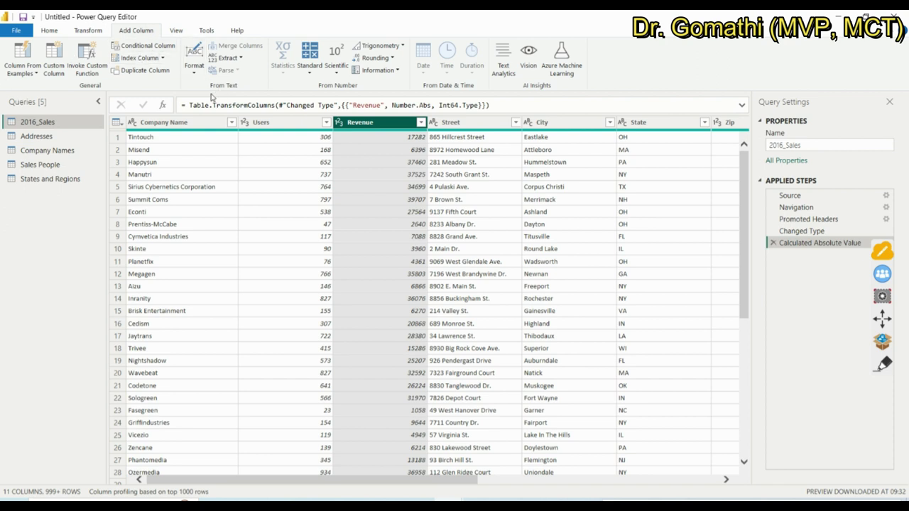
pyautogui.click(174, 30)
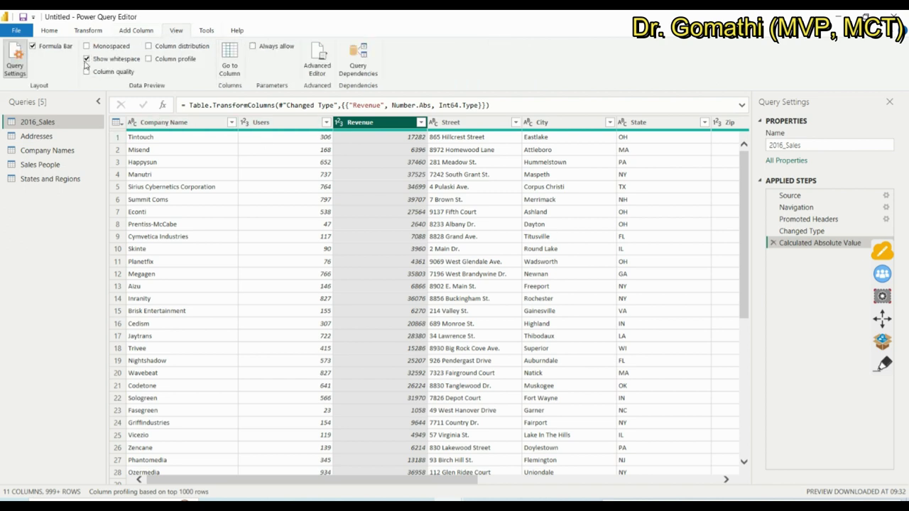
pyautogui.scroll(-1, 188, 37)
pyautogui.scroll(2, 183, 36)
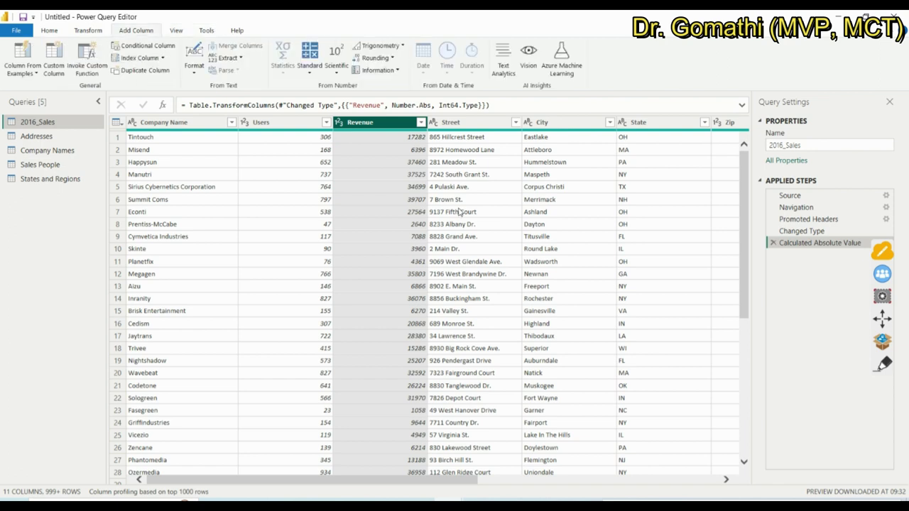